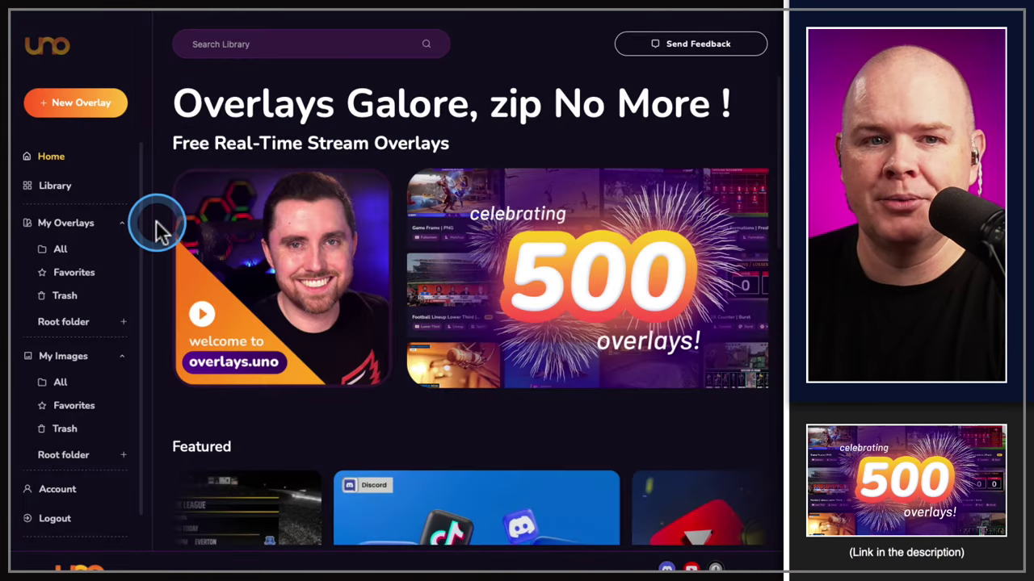
scroll(150, 323, "down", 1)
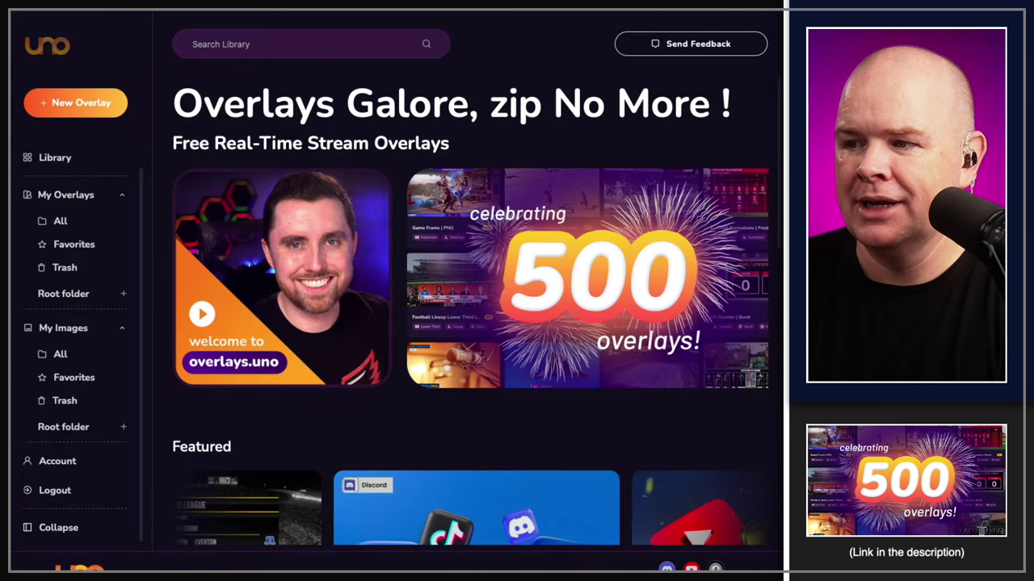
scroll(121, 420, "down", 1)
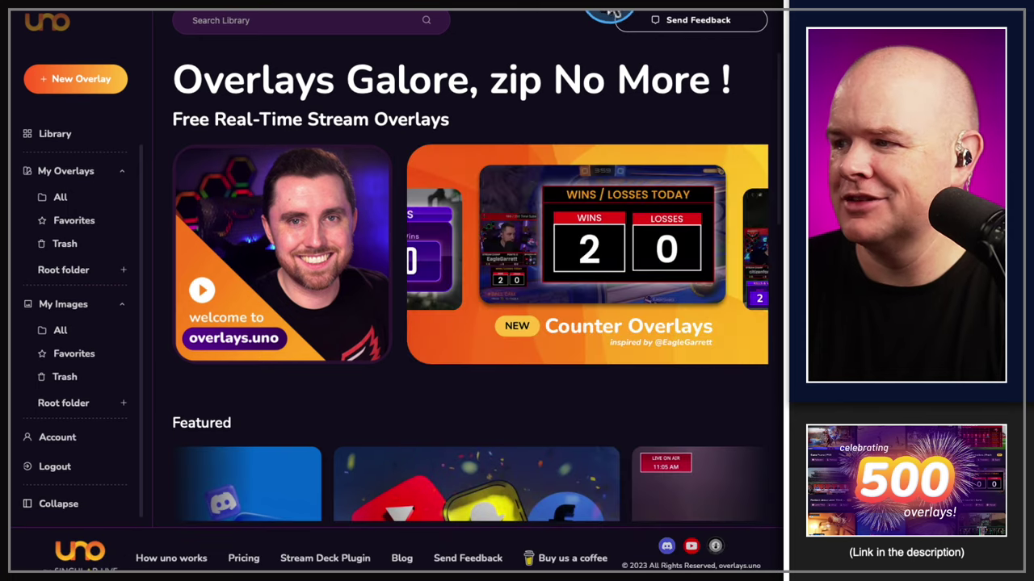
scroll(395, 290, "down", 1)
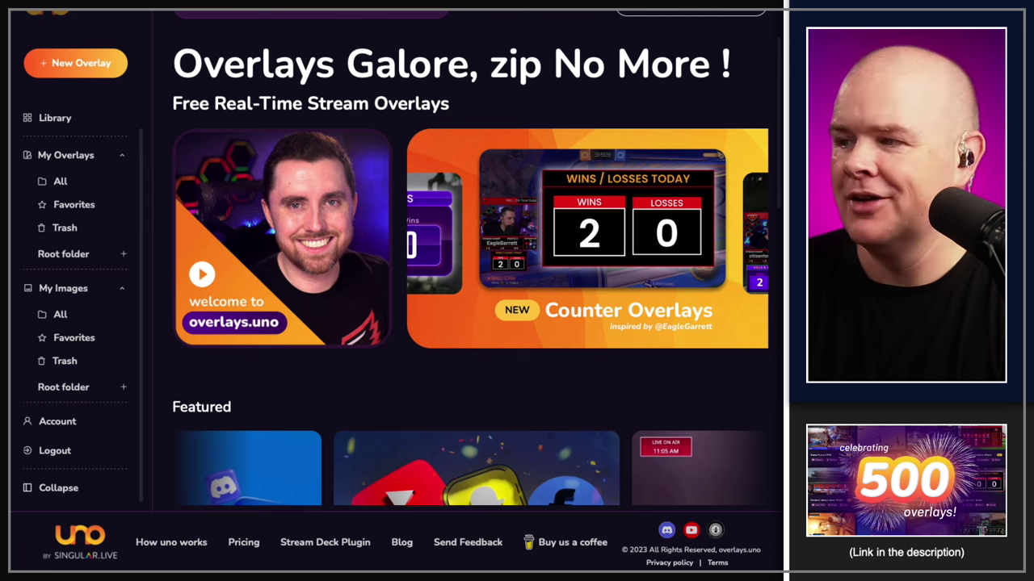
scroll(396, 266, "up", 2)
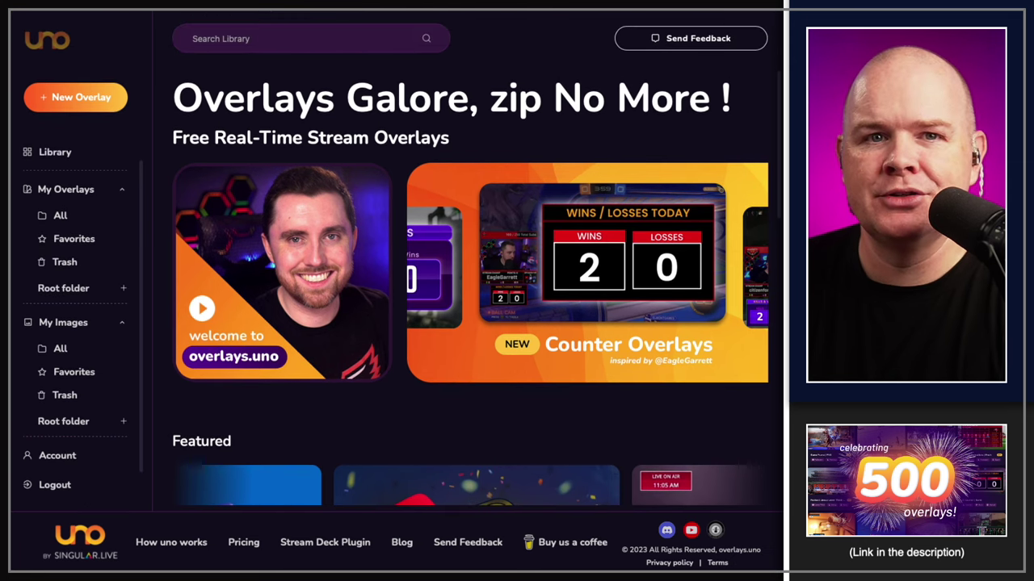
- View the Singular.live home page in the other browser tab and return to the overlays.uno home page
key("ctrl+Tab")
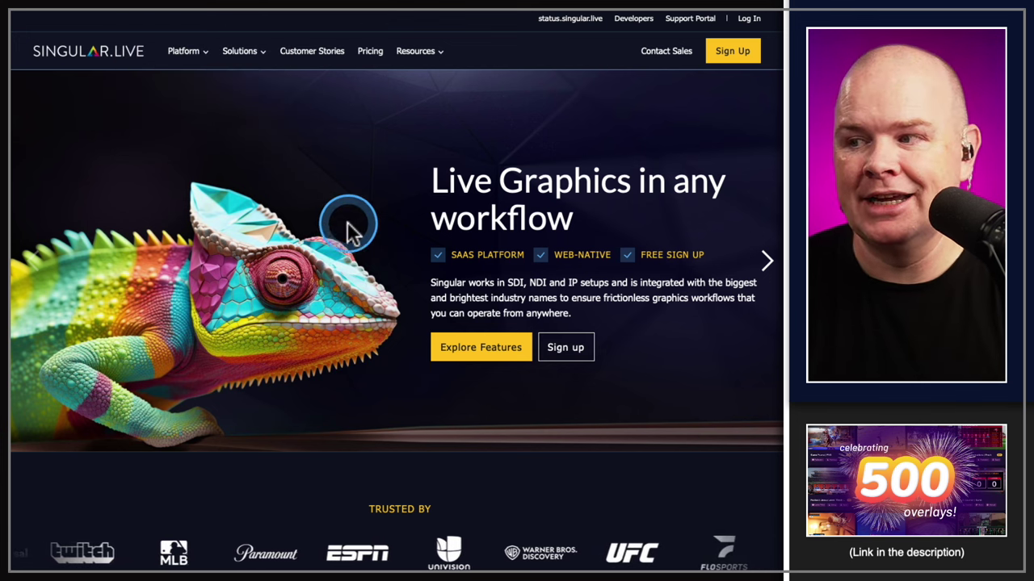
left_click(346, 10)
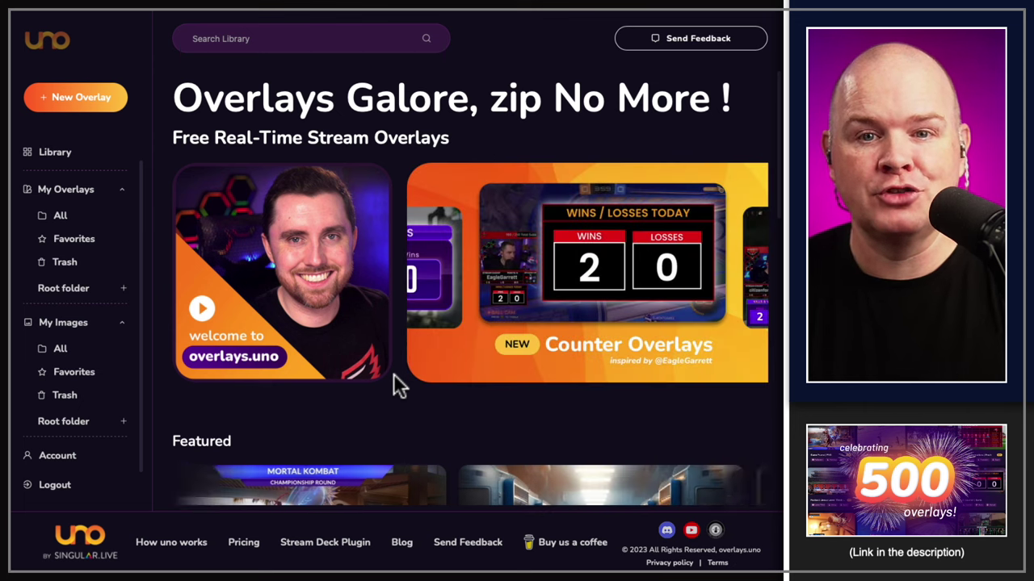
left_click(395, 364)
left_click(536, 28)
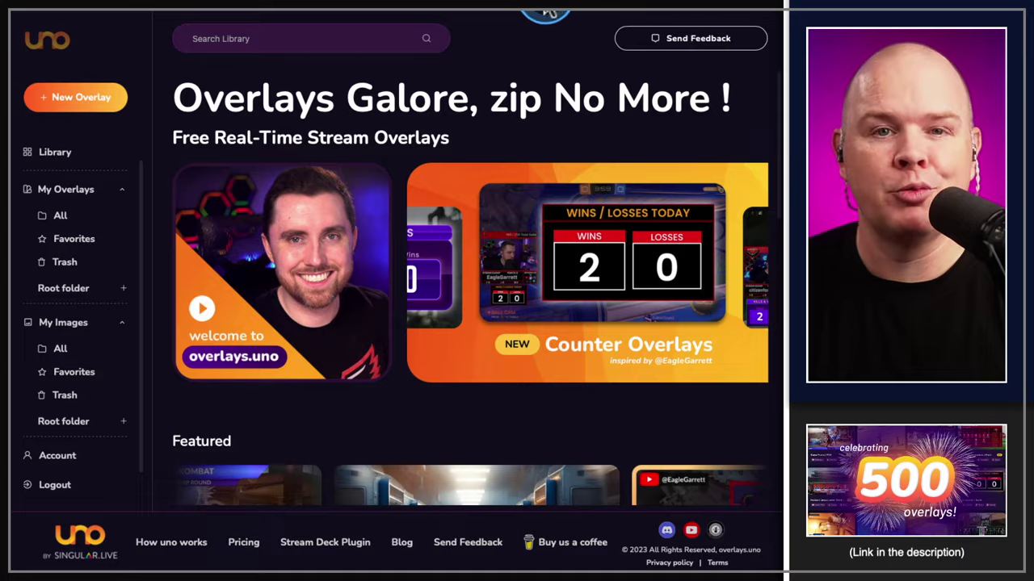
left_click(545, 11)
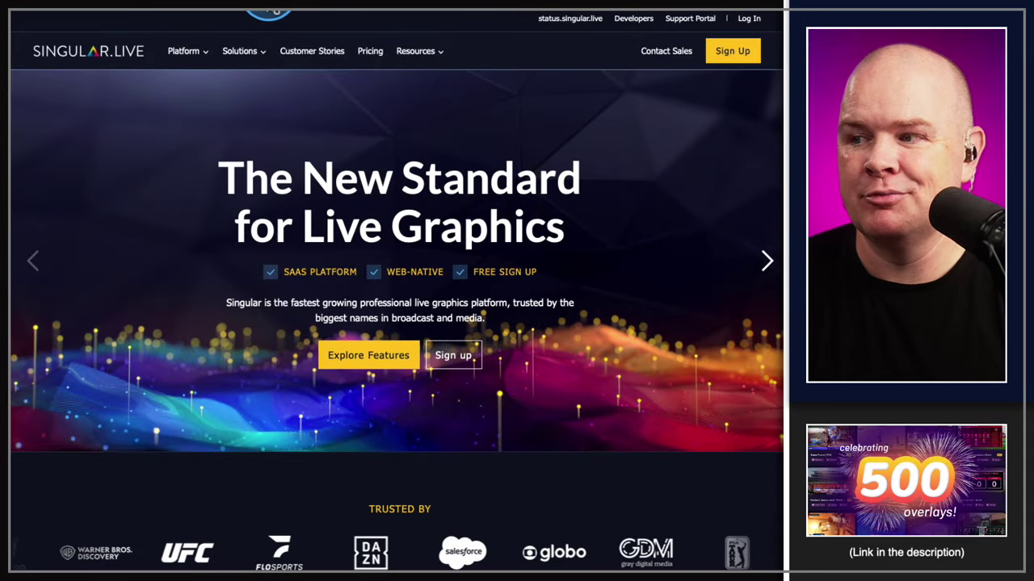
left_click(269, 10)
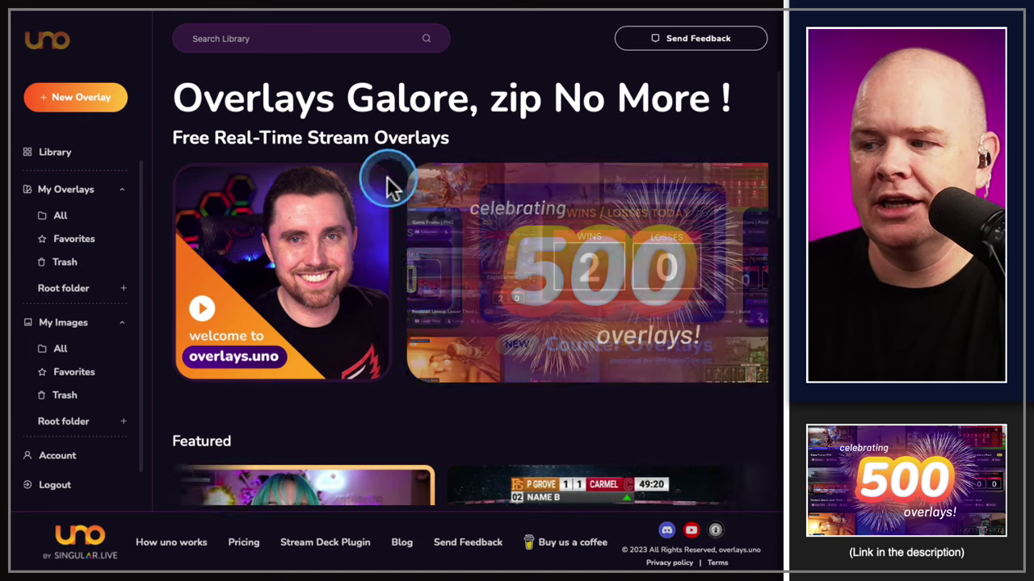
- Look through the home page's New and Updated Overlays, Trending Overlays and Hall of fame sections
scroll(415, 282, "down", 3)
scroll(340, 416, "down", 8)
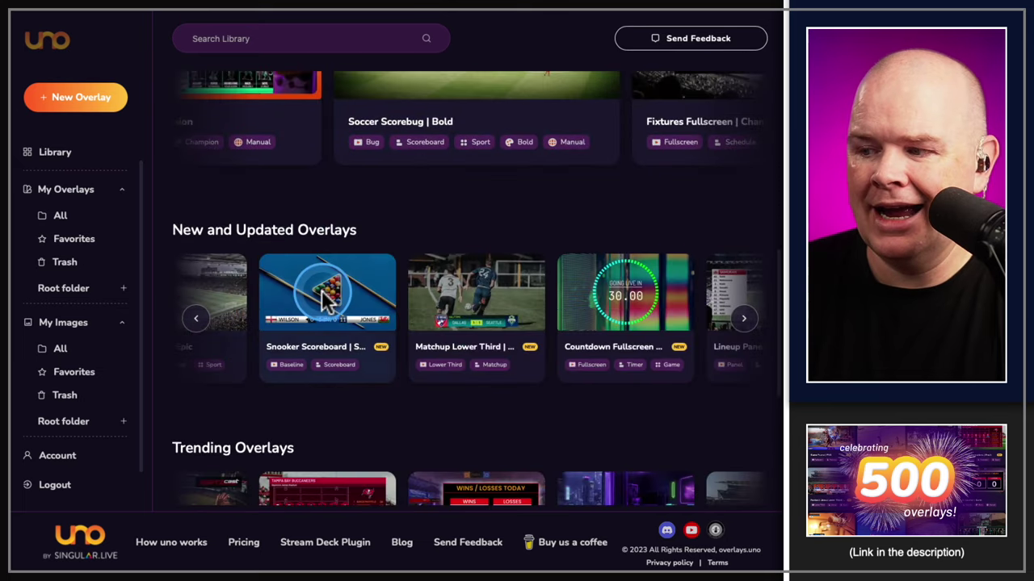
scroll(438, 294, "down", 1)
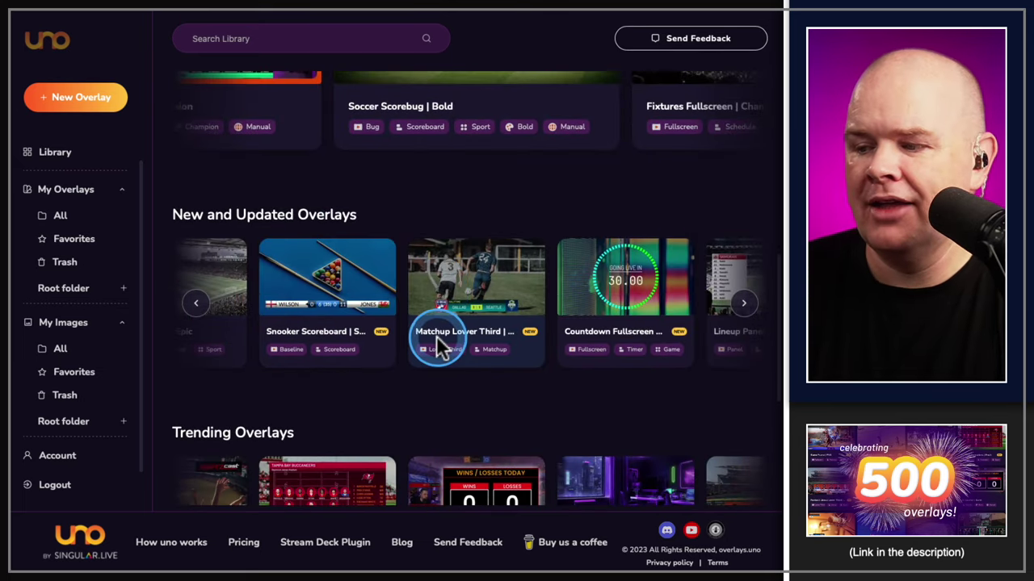
scroll(440, 387, "down", 6)
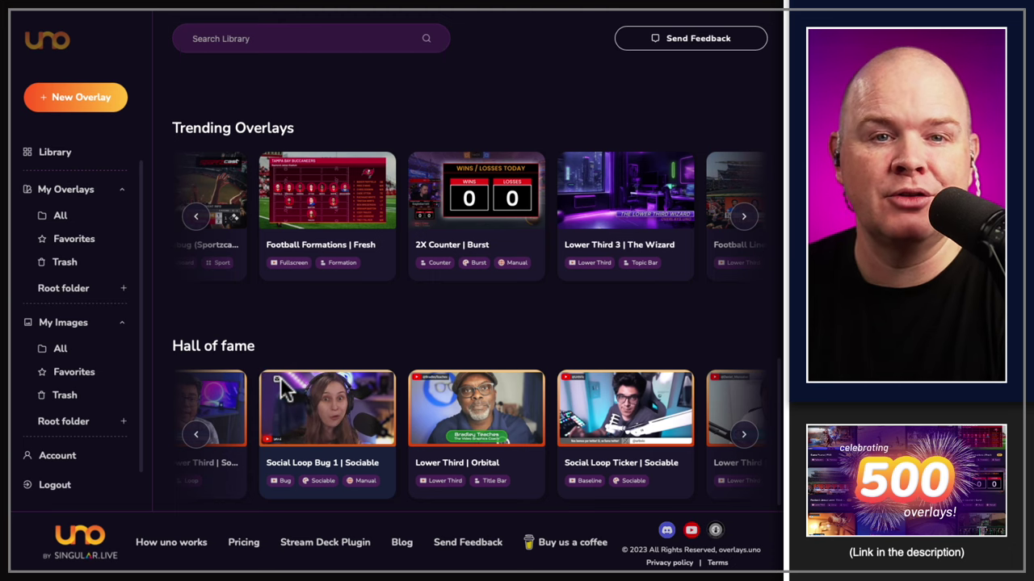
left_click(307, 350)
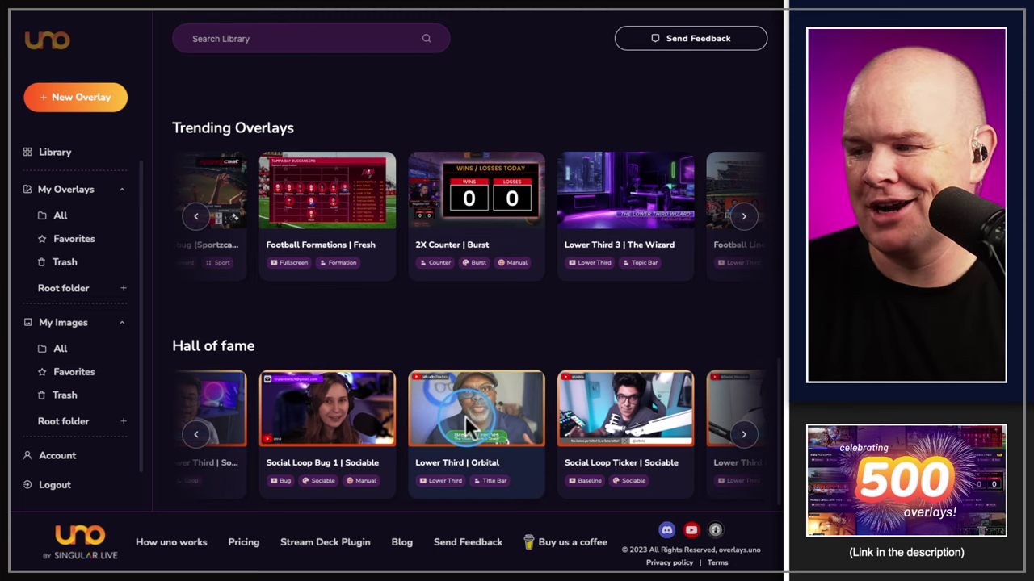
left_click(521, 347)
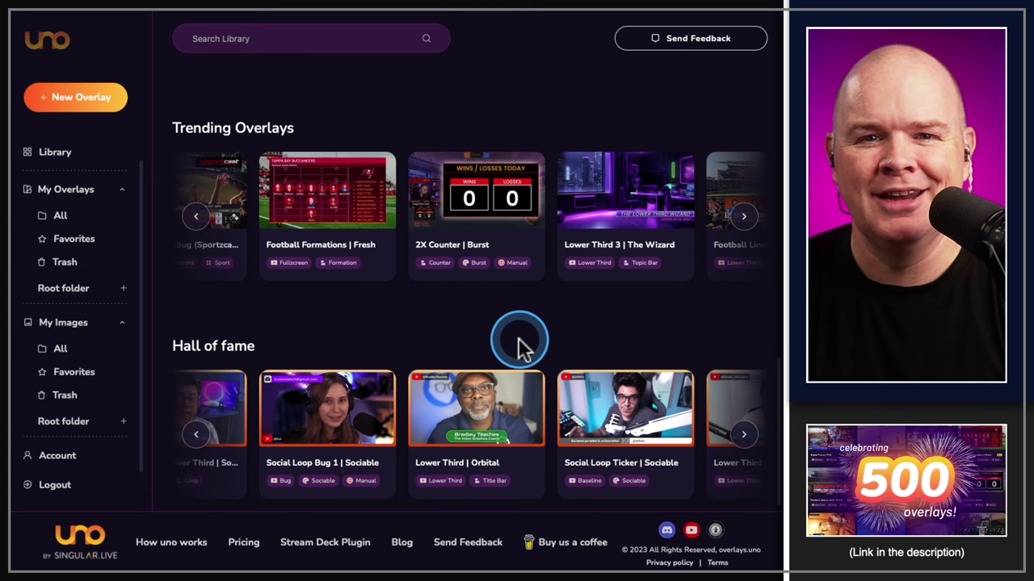
- Advance through the Hall of fame carousel to view more examples of overlays in use
left_click(743, 436)
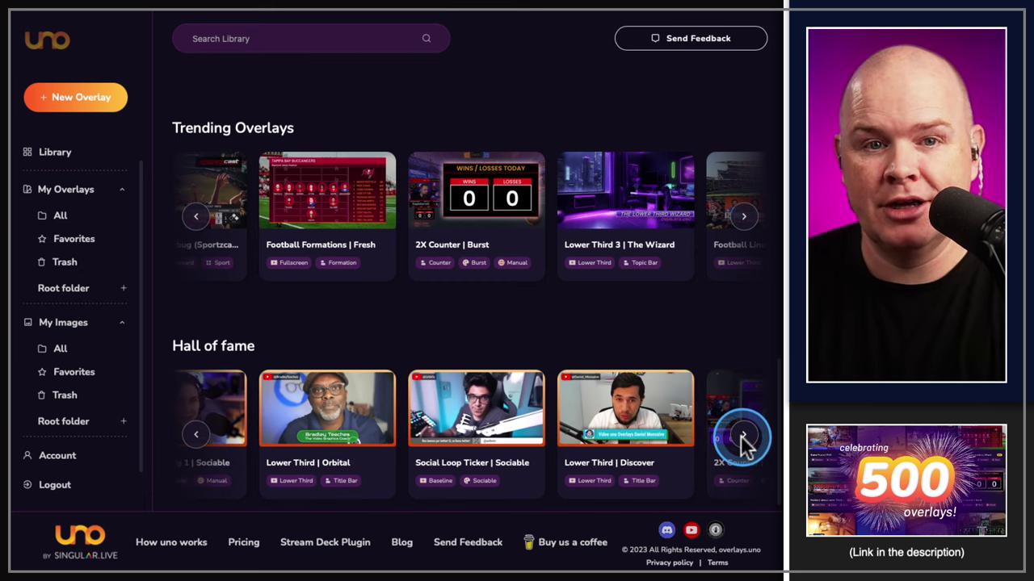
left_click(742, 436)
left_click(743, 436)
left_click(742, 437)
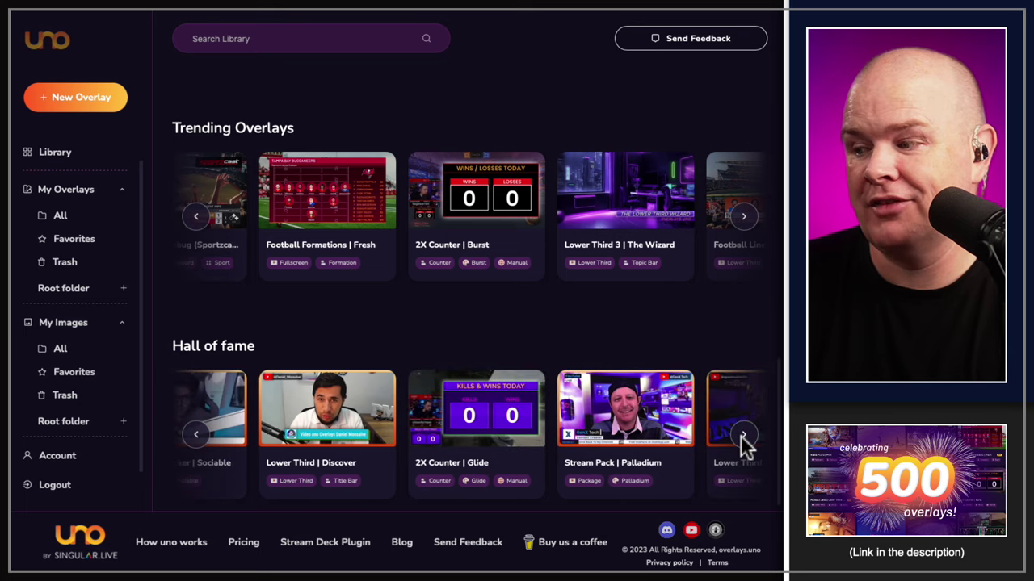
left_click(742, 436)
- Open the full overlay library from the home page
scroll(740, 436, "up", 1)
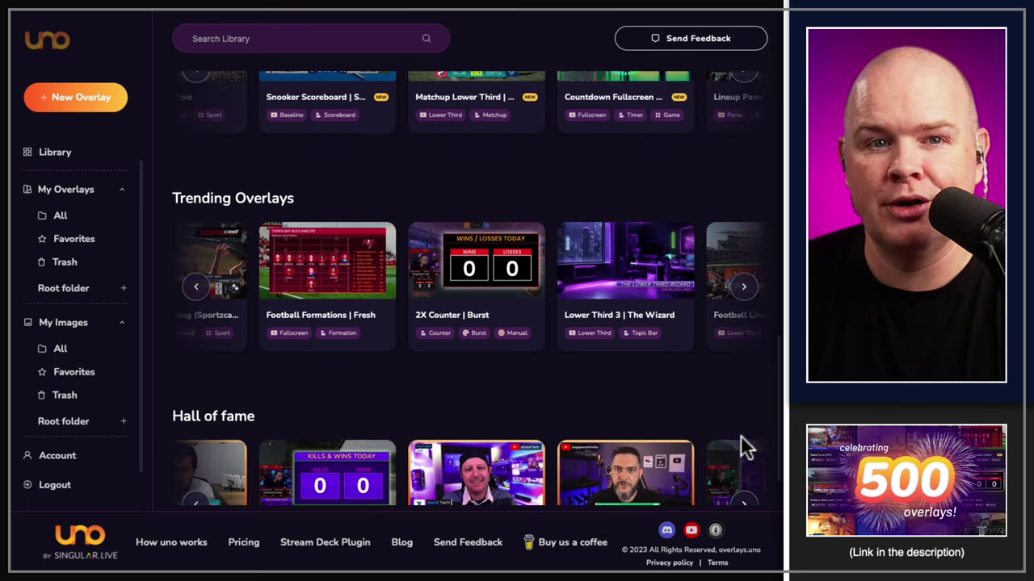
scroll(522, 411, "up", 6)
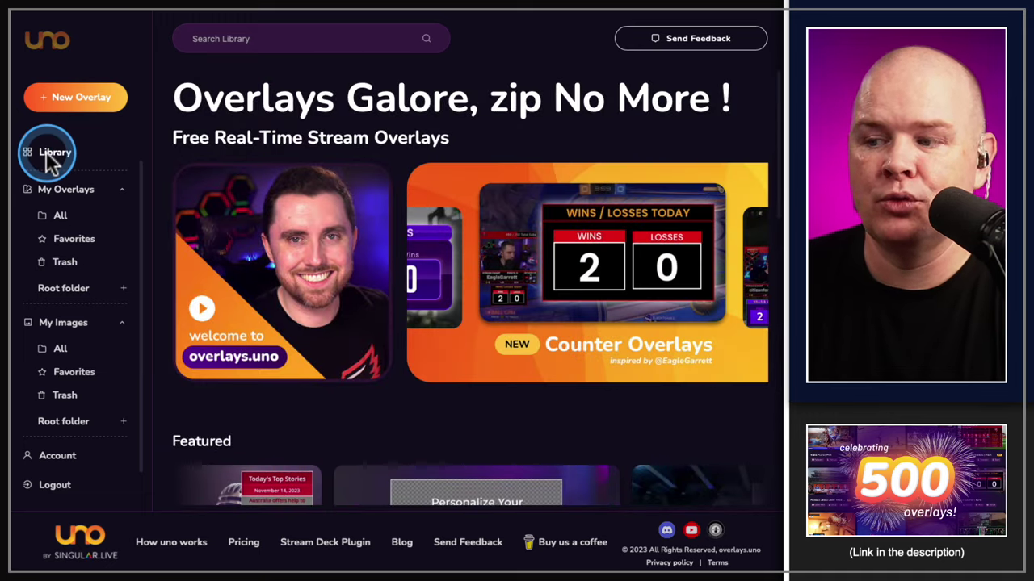
left_click(48, 155)
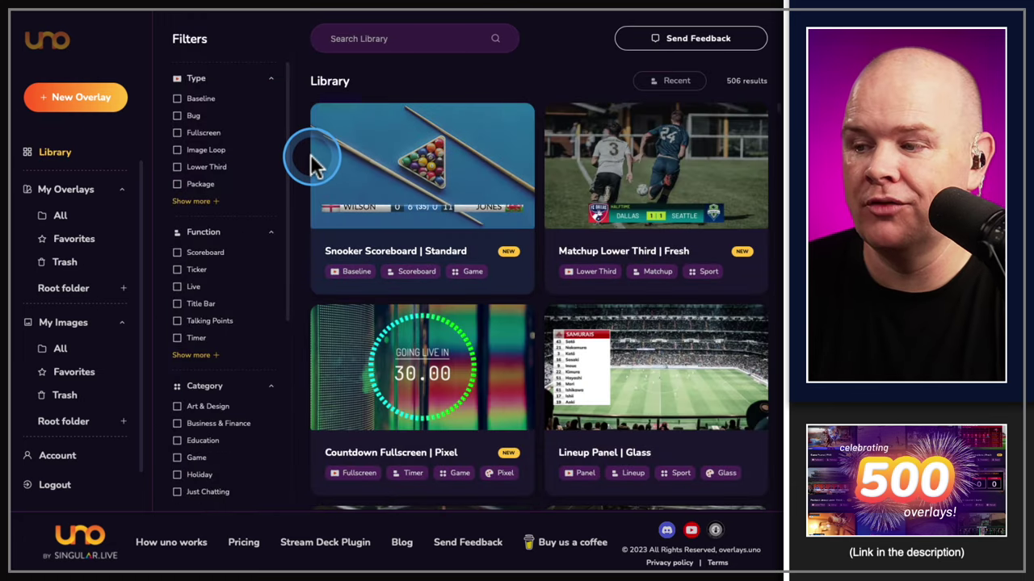
- Examine the range of overlay templates in the unfiltered library, including lineup panels, scorebugs, countdowns, counters and tickers
scroll(469, 263, "down", 4)
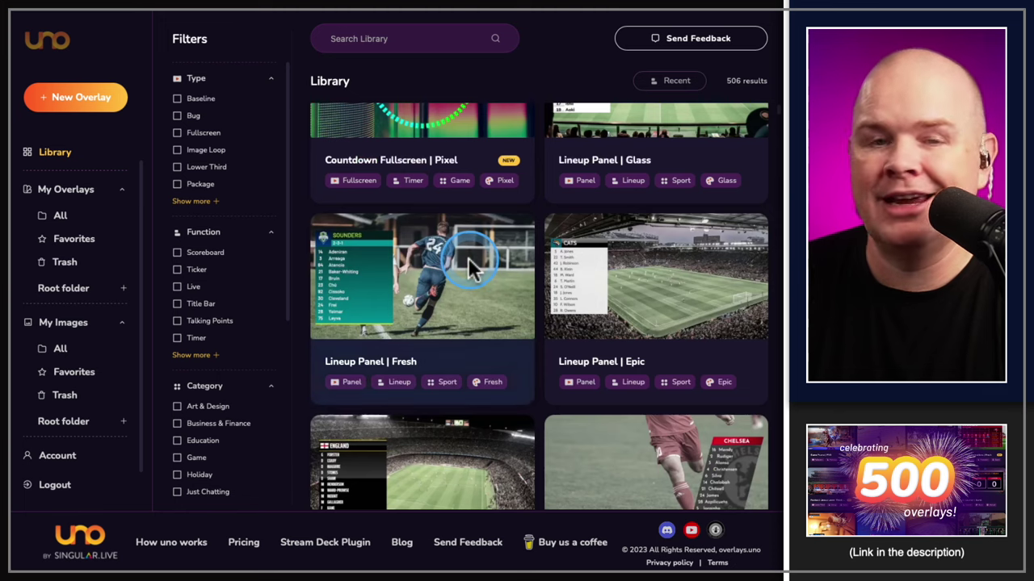
scroll(464, 271, "down", 5)
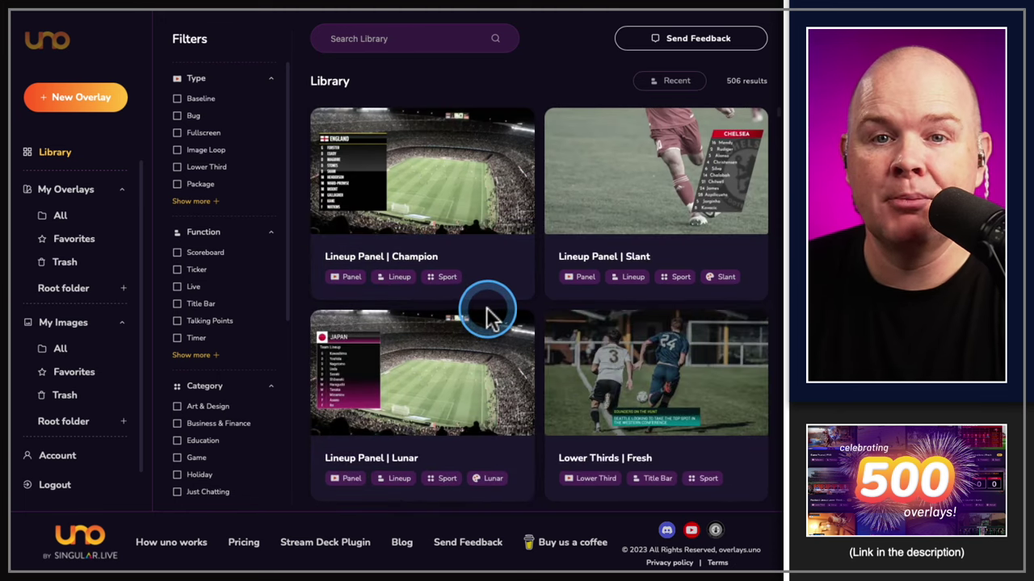
scroll(484, 312, "down", 4)
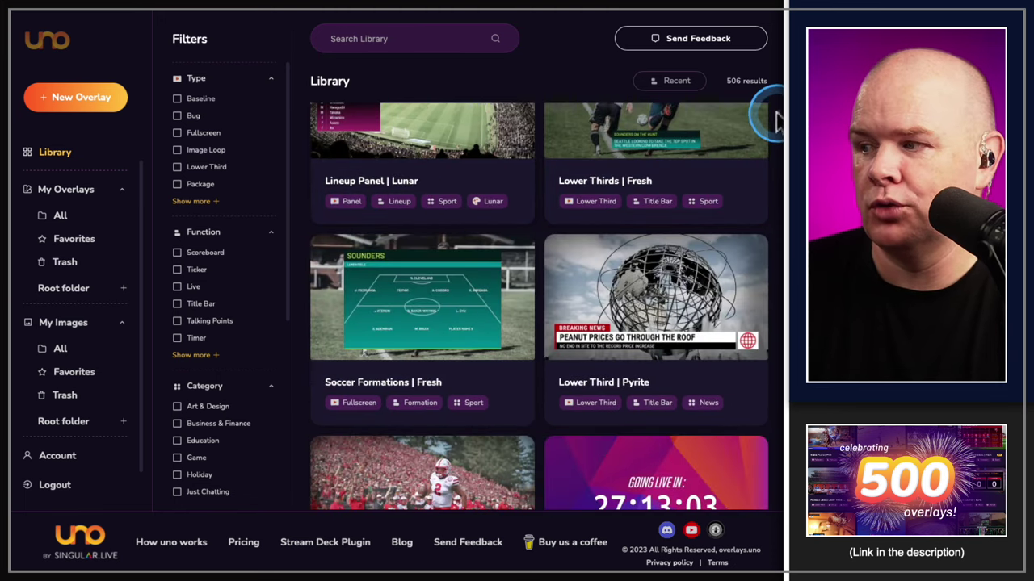
scroll(777, 120, "down", 8)
scroll(777, 119, "down", 5)
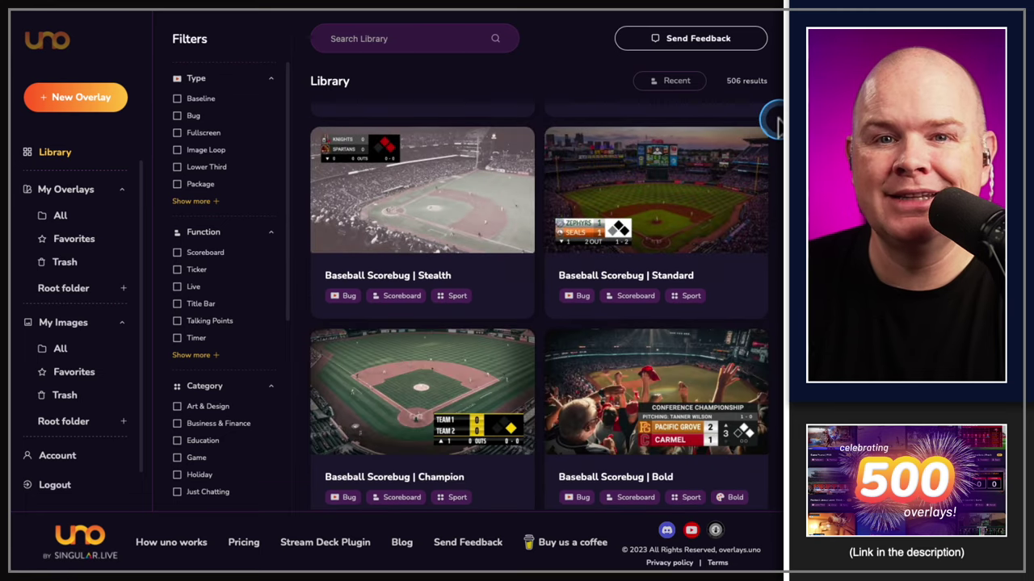
scroll(777, 121, "down", 5)
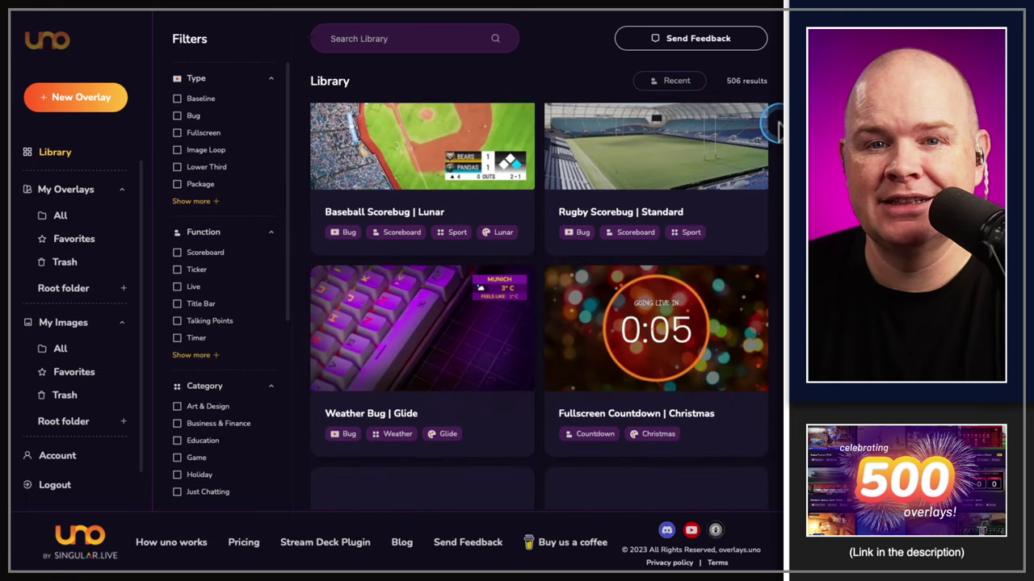
scroll(777, 121, "up", 4)
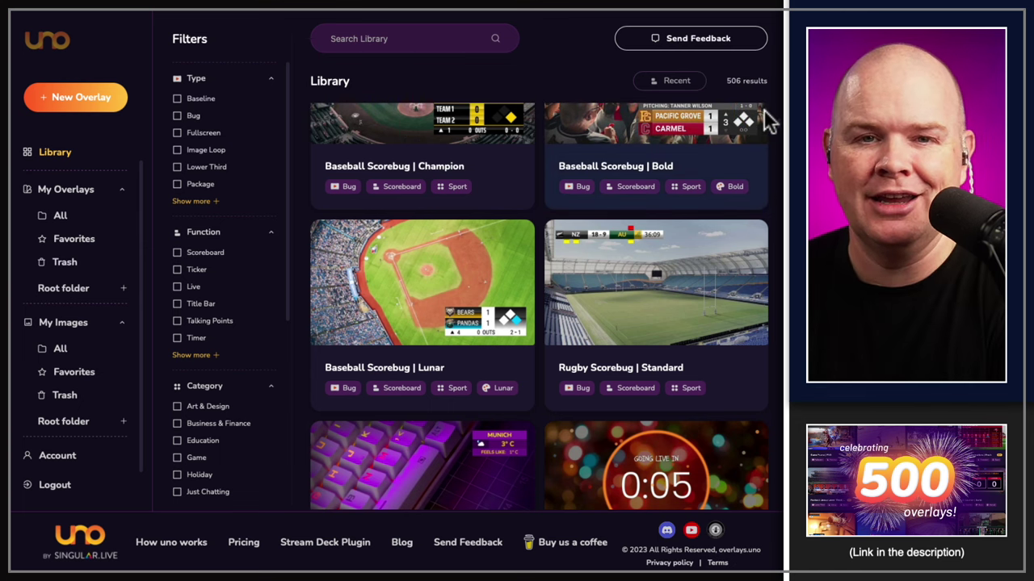
left_click(775, 132)
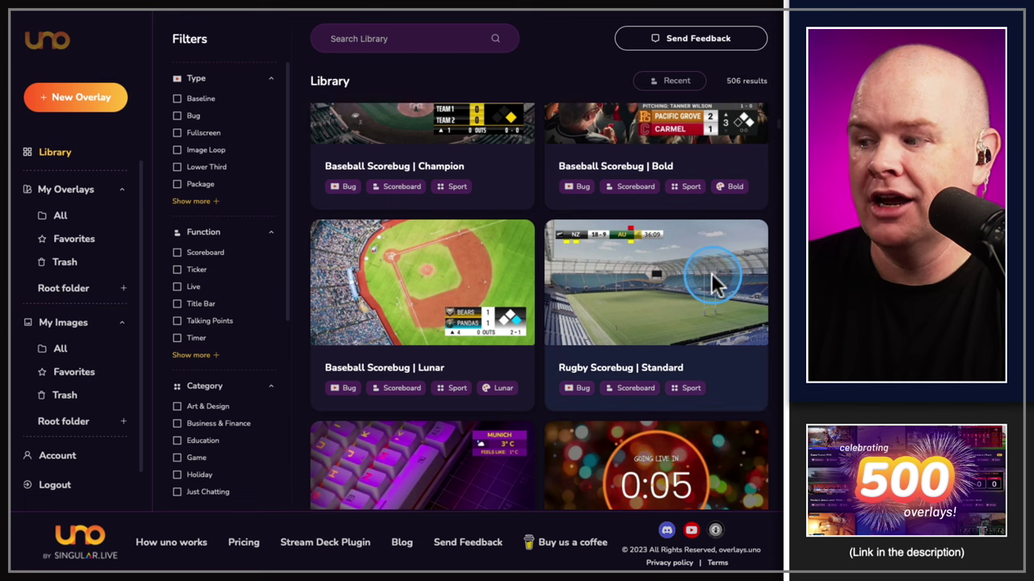
scroll(688, 379, "down", 1)
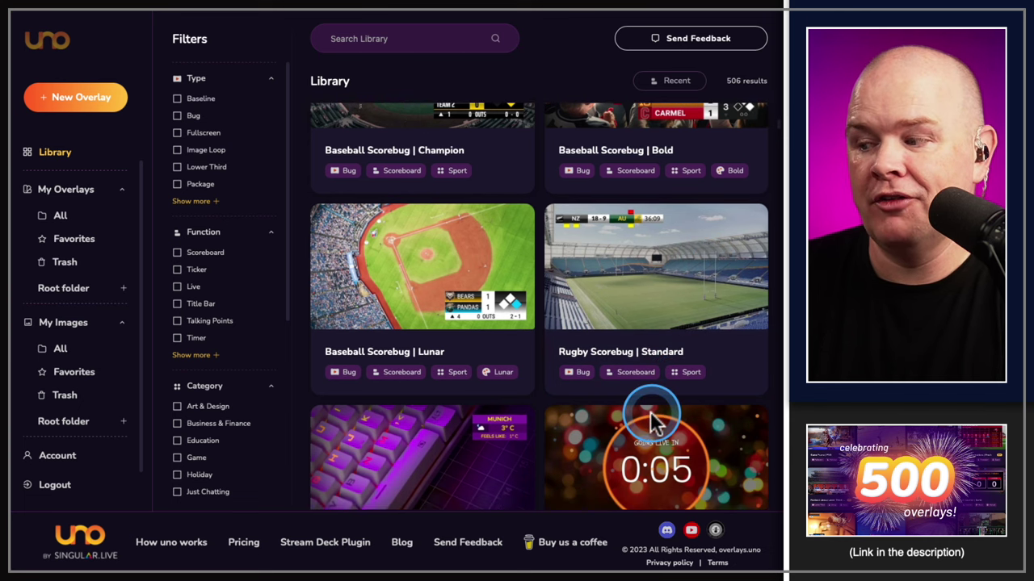
scroll(658, 416, "down", 5)
scroll(659, 414, "down", 1)
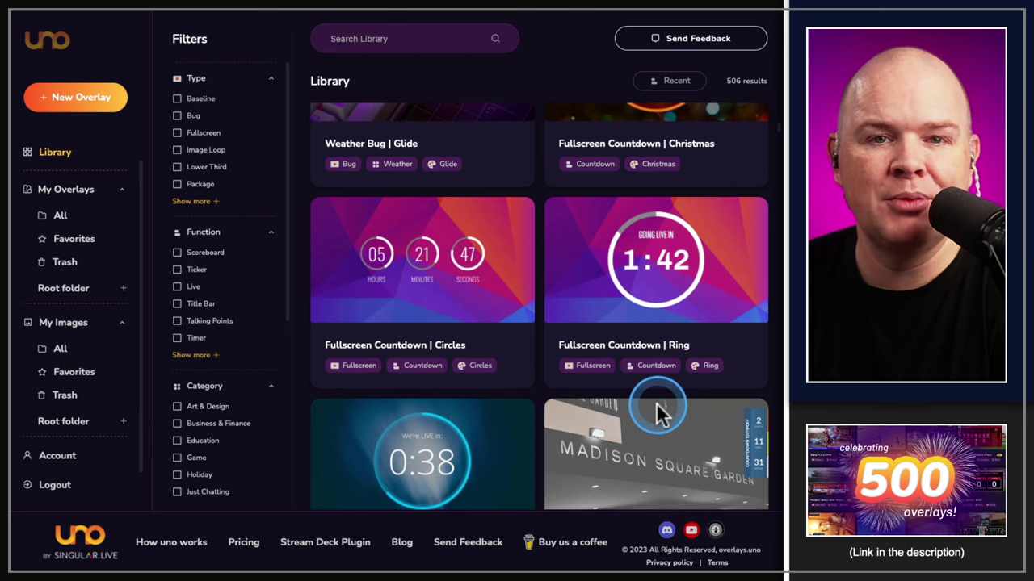
scroll(658, 412, "down", 5)
scroll(656, 403, "down", 3)
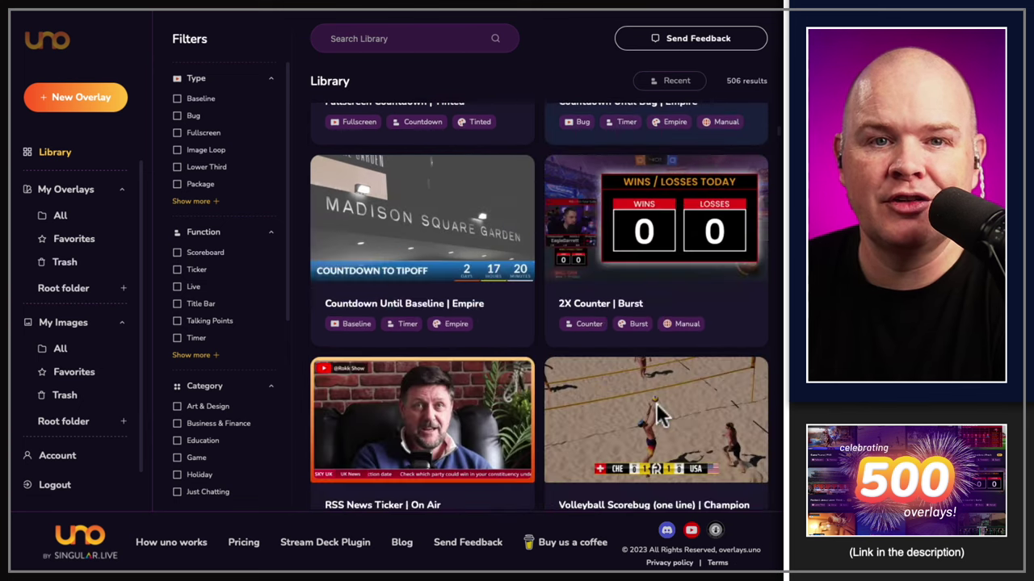
scroll(656, 403, "down", 5)
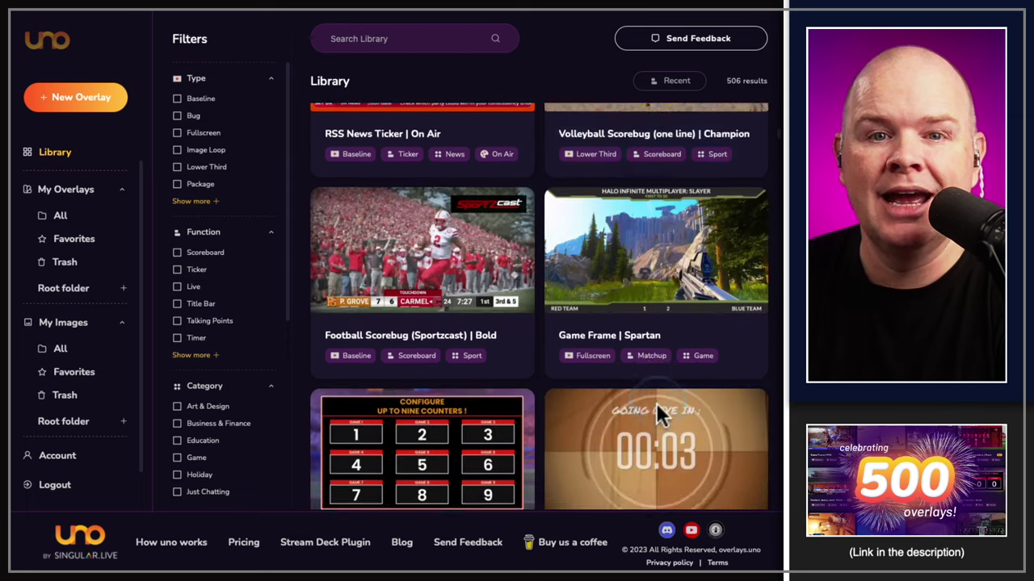
scroll(656, 403, "down", 7)
scroll(657, 412, "down", 5)
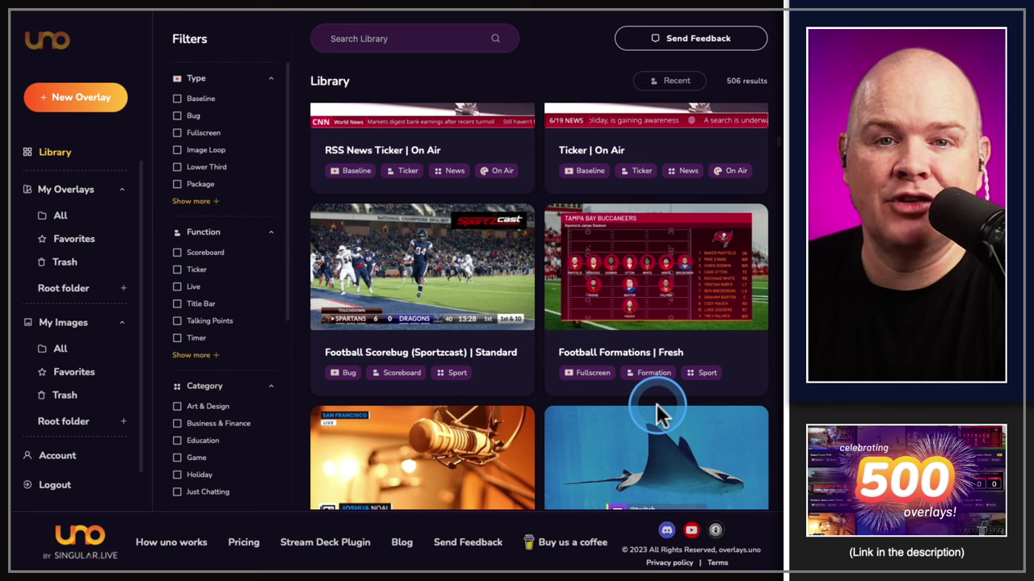
scroll(656, 412, "up", 10)
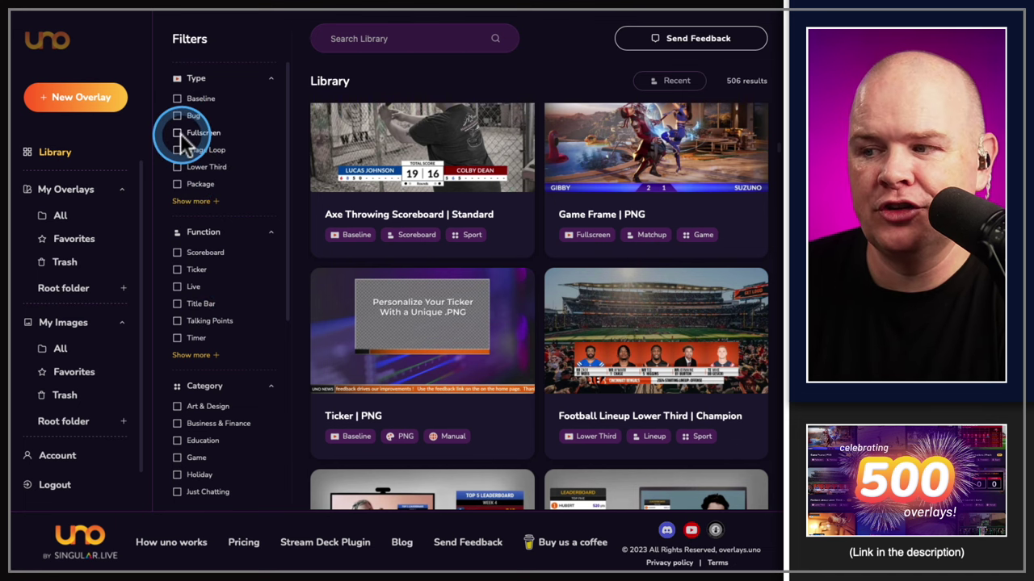
- Filter the library by the Timer function, look over the matching overlays, and remove the filter
left_click(178, 338)
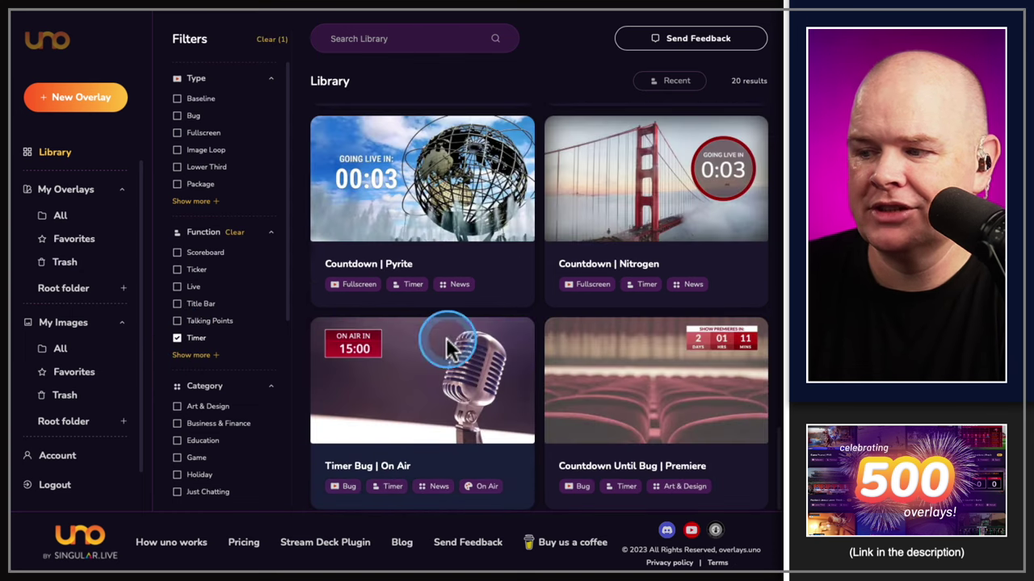
scroll(511, 332, "up", 10)
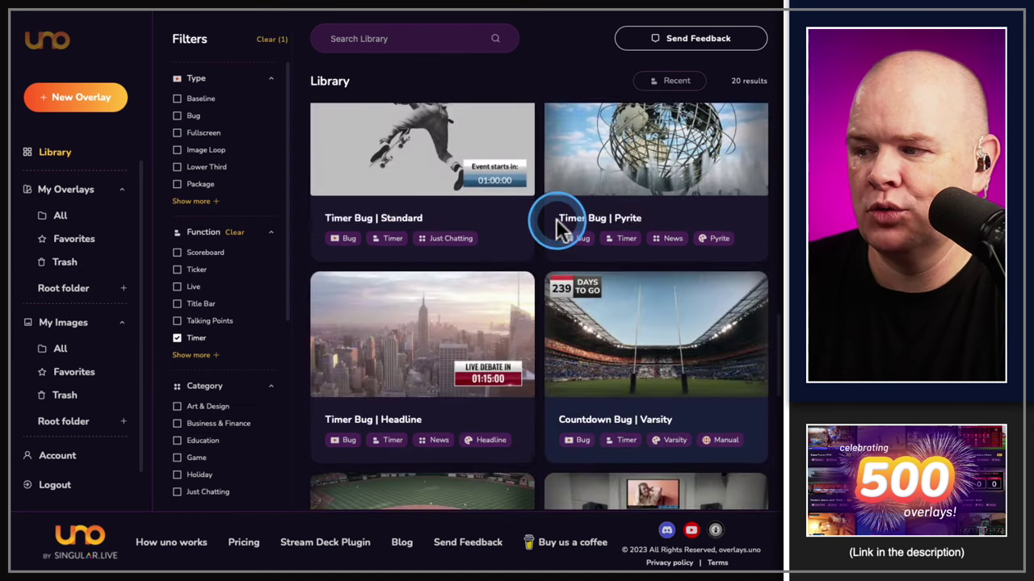
left_click(178, 339)
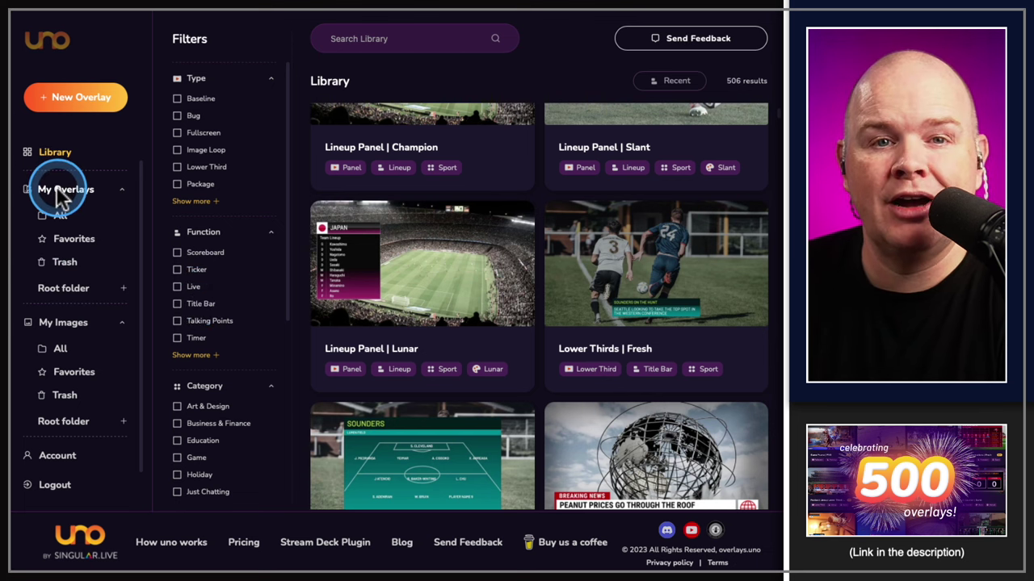
- Open Lineup Panel | Fresh from the library and add it to My Overlays
scroll(319, 207, "up", 6)
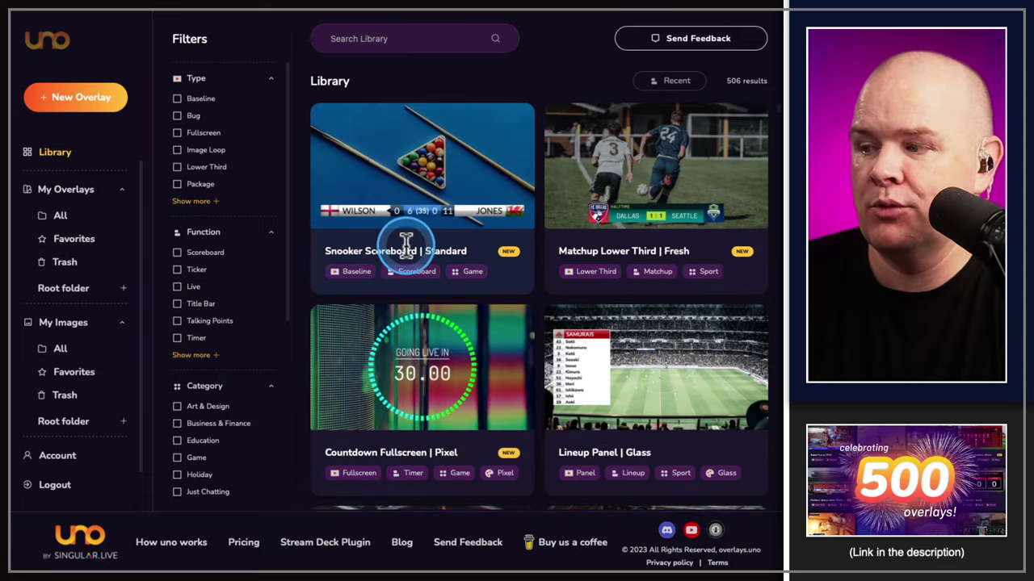
scroll(485, 420, "down", 5)
scroll(517, 432, "up", 2)
scroll(517, 432, "up", 1)
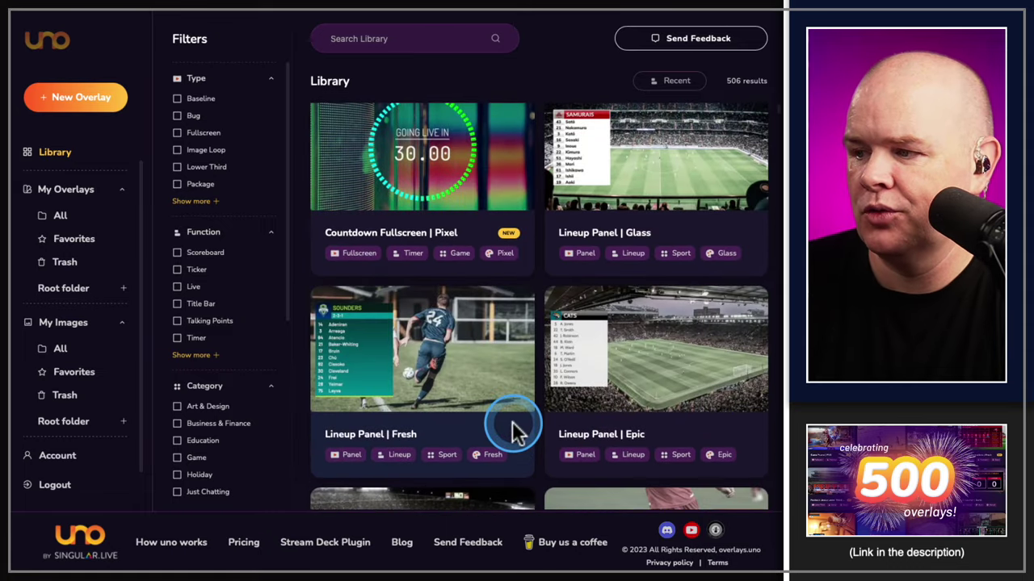
left_click(452, 330)
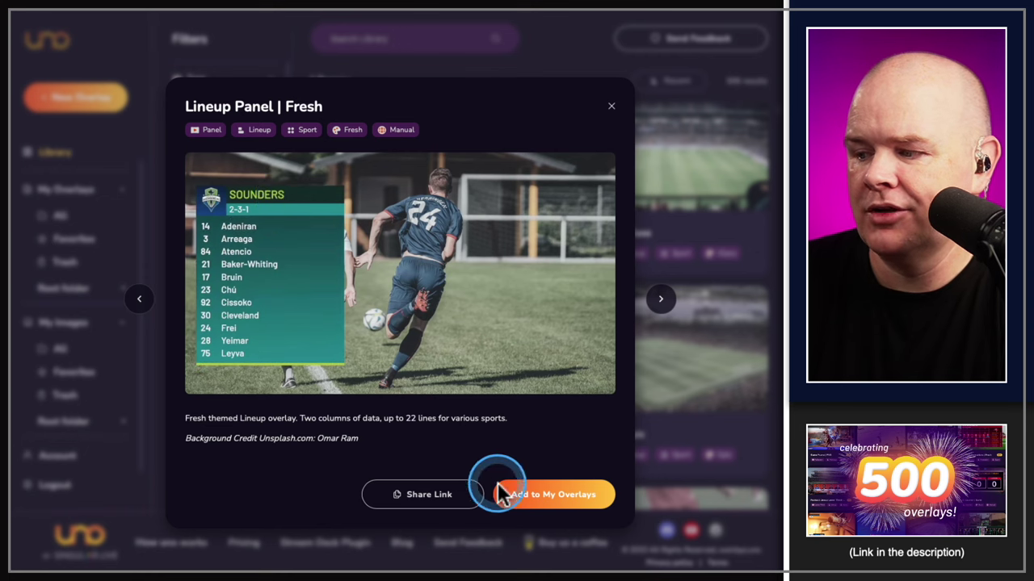
left_click(564, 496)
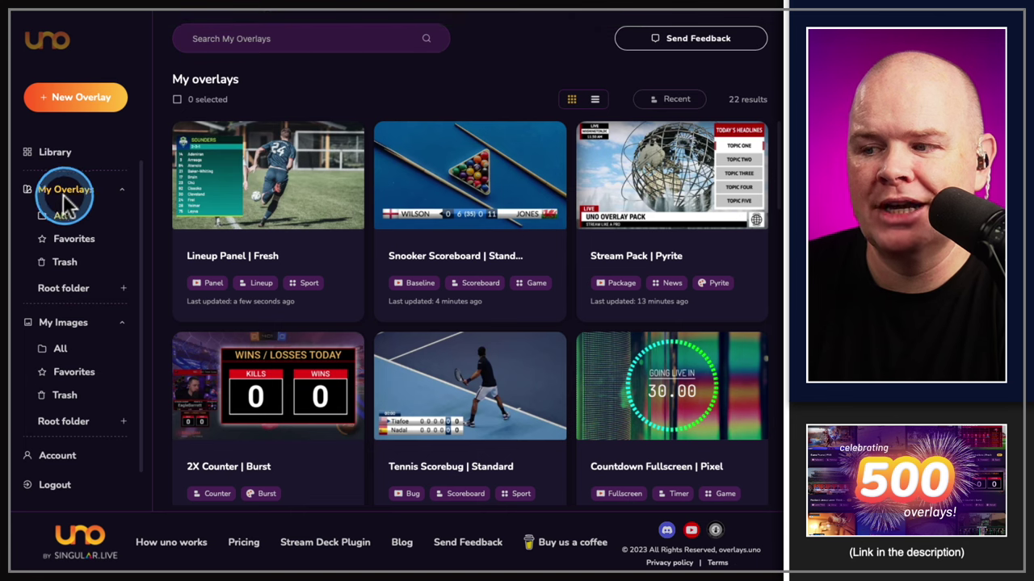
- Look through the saved overlays in the My Overlays collection
scroll(417, 313, "down", 5)
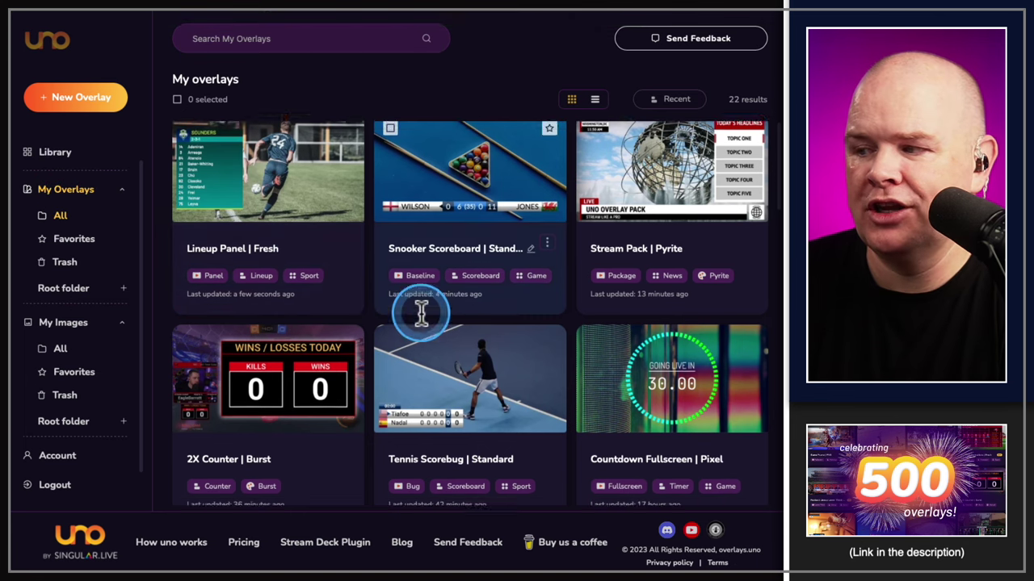
scroll(420, 317, "down", 10)
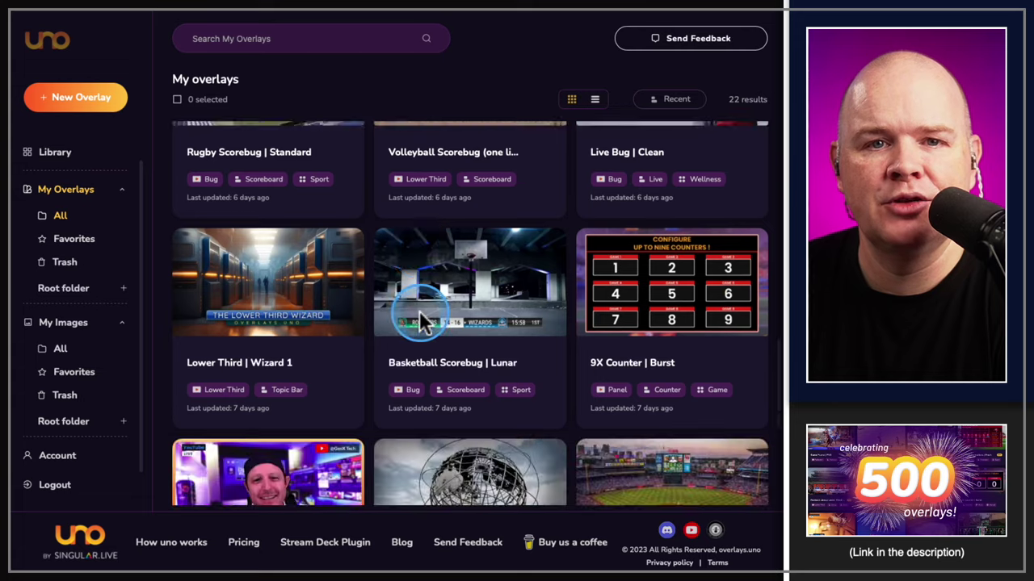
scroll(422, 319, "up", 10)
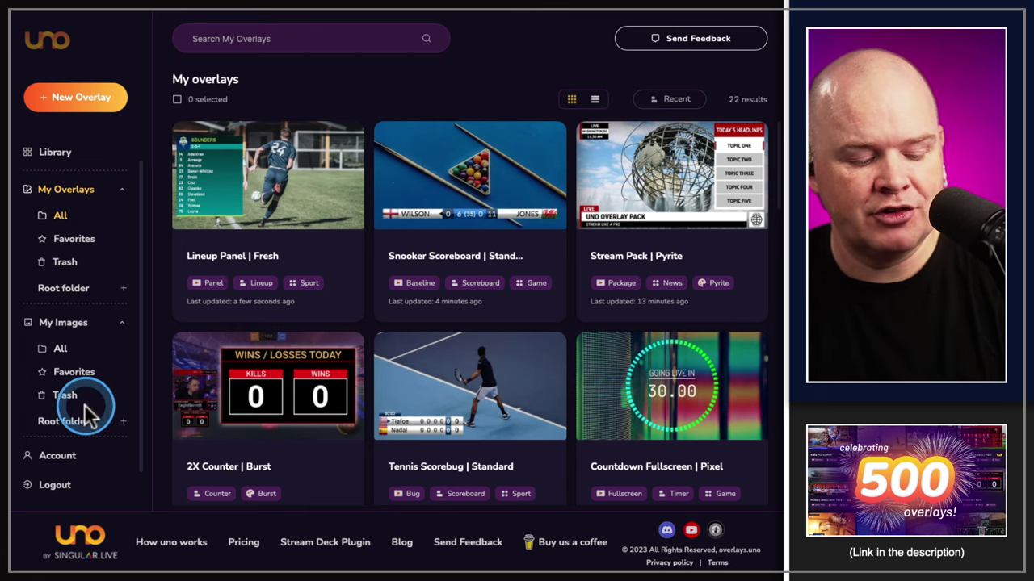
scroll(121, 412, "down", 1)
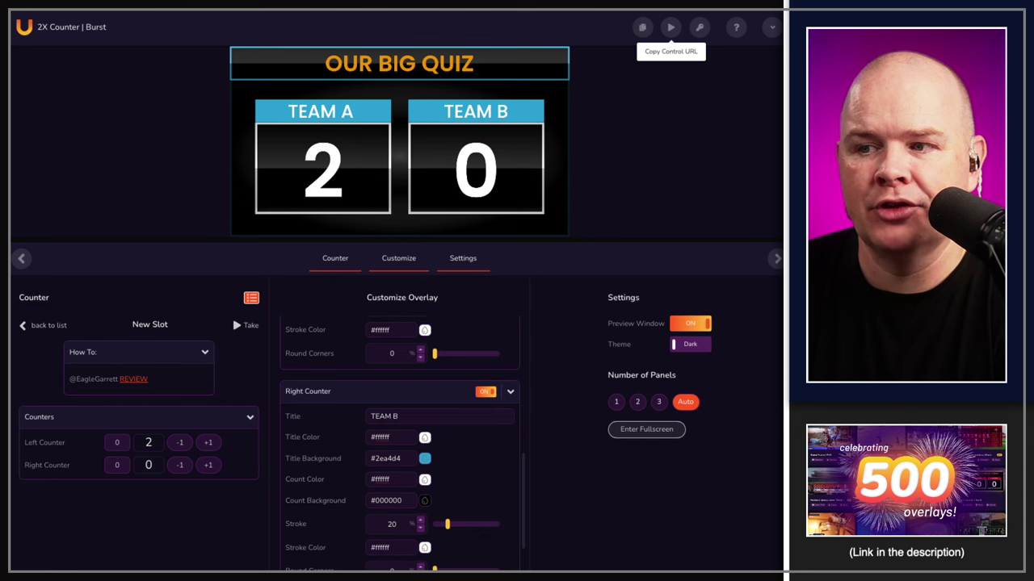
- Leave fullscreen and compare the open control apps for Snooker Scoreboard | Standard and Stream Pack | Pyrite
key("F11")
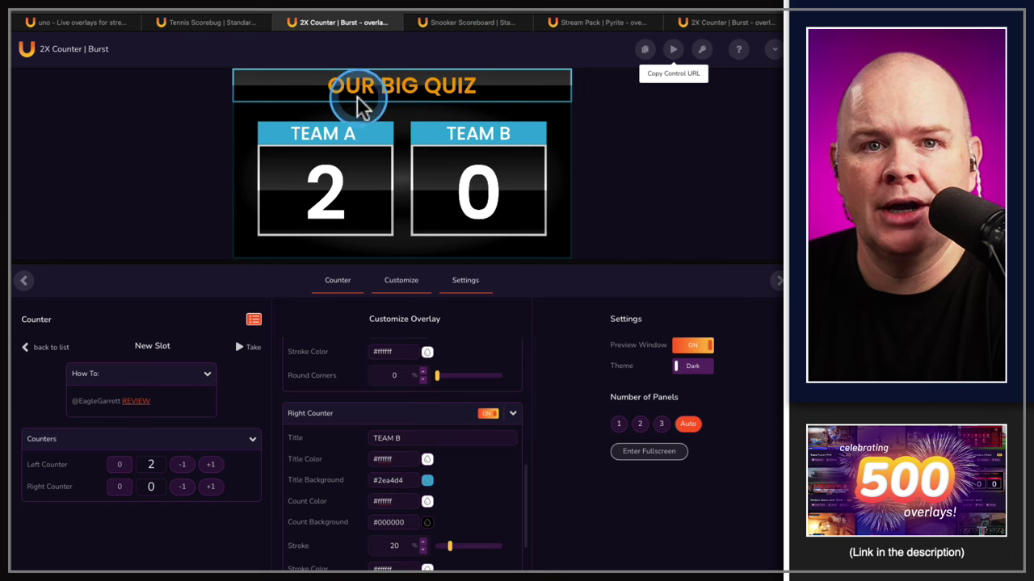
left_click(467, 24)
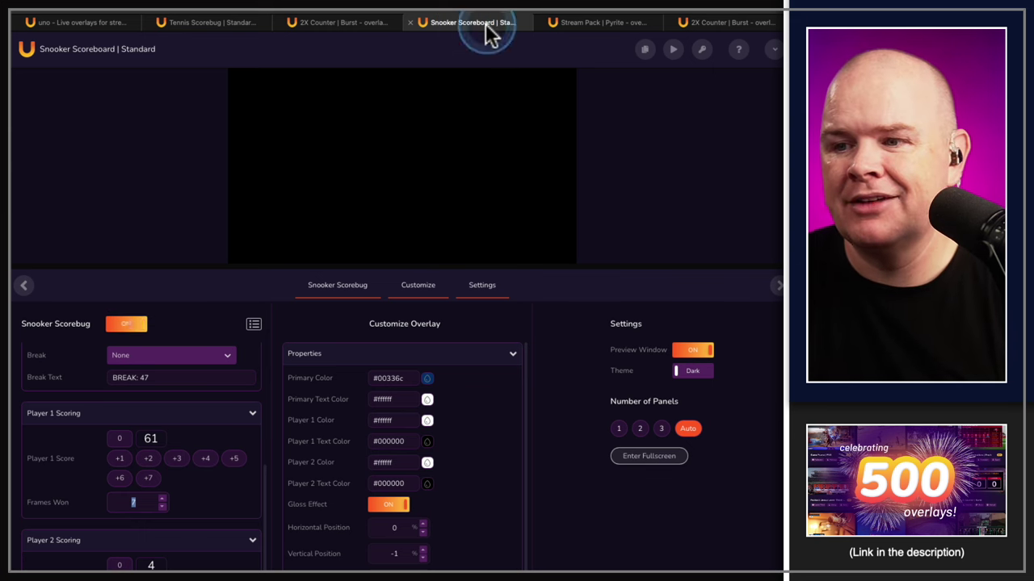
left_click(592, 26)
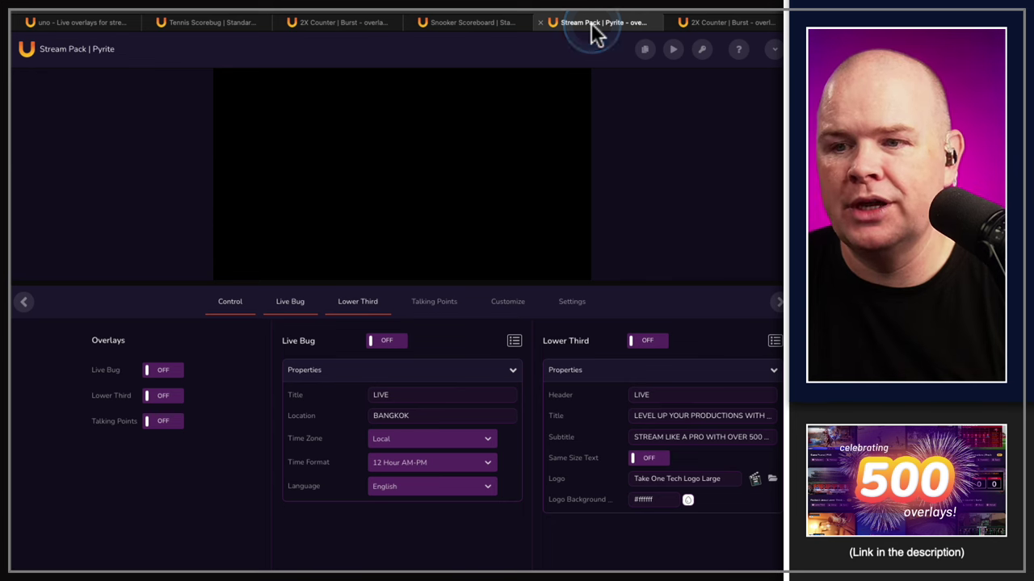
left_click(476, 26)
left_click(551, 26)
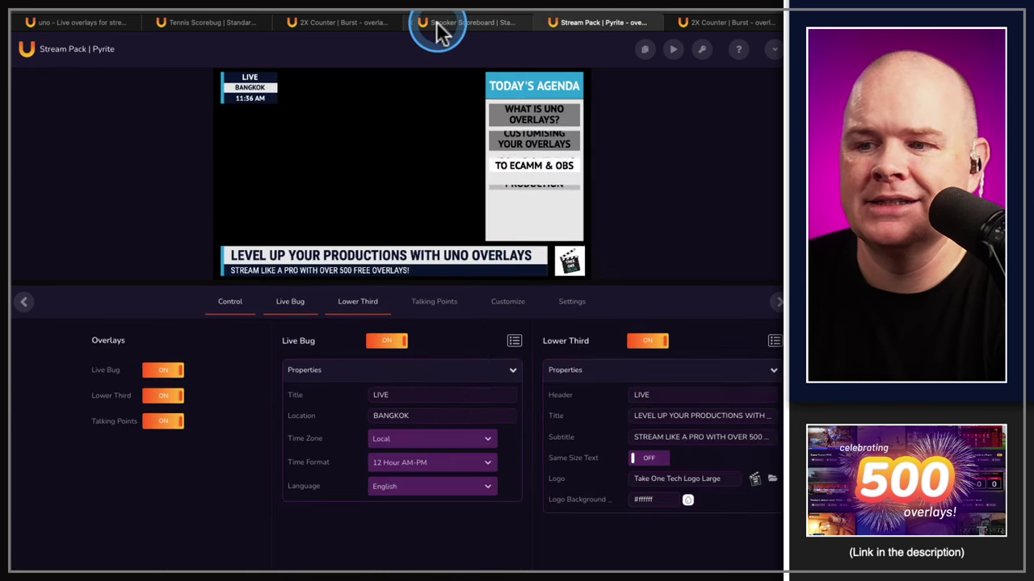
left_click(436, 28)
left_click(588, 31)
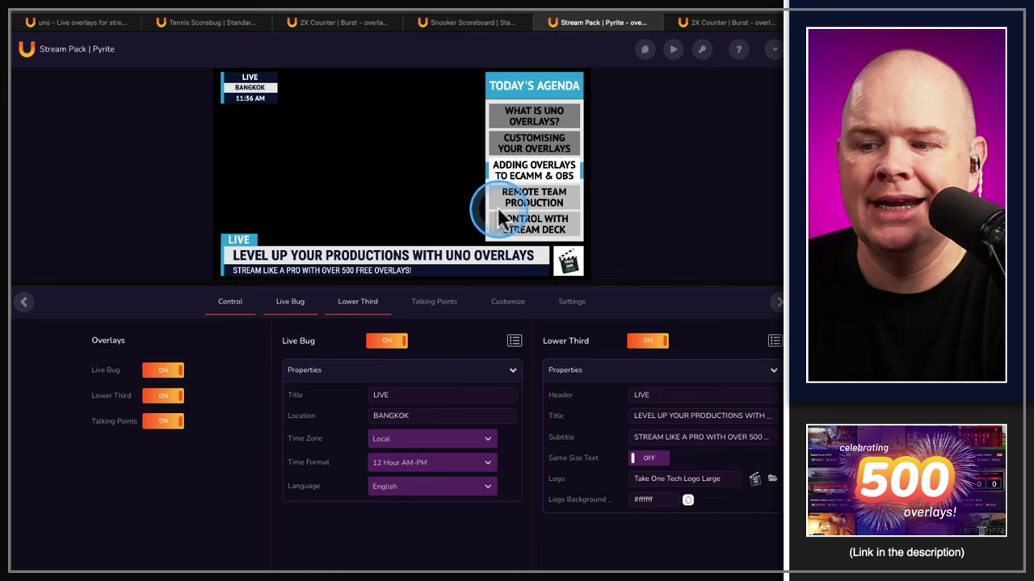
- Shrink the Stream Pack | Pyrite preview area and bring its Talking Points, Customize and Settings panels into view
left_click_drag(638, 284, 632, 217)
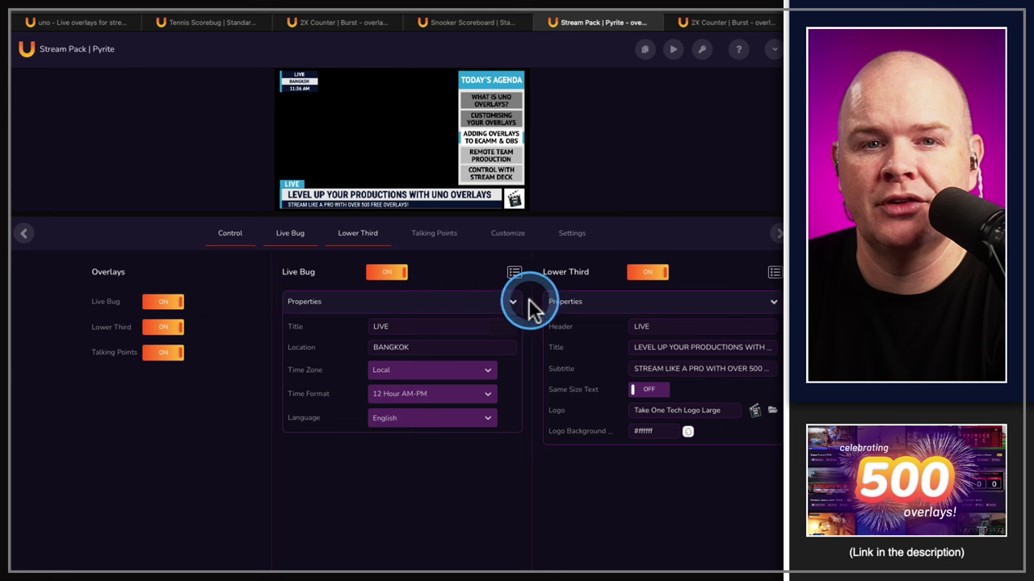
left_click(574, 234)
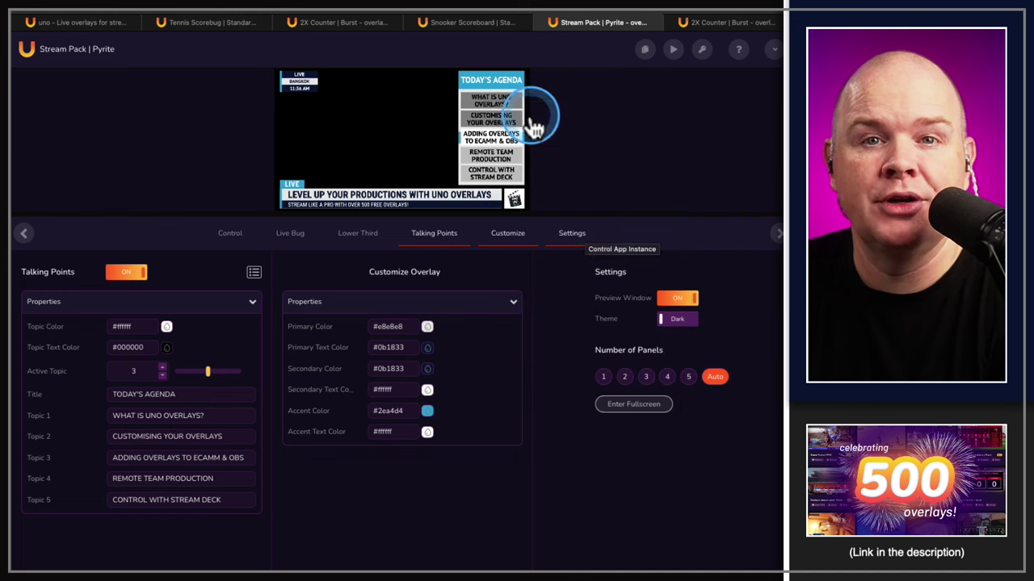
- Try different panel counts in the 2X Counter | Burst control app, starting with 1, and restore the Auto setting
left_click(477, 23)
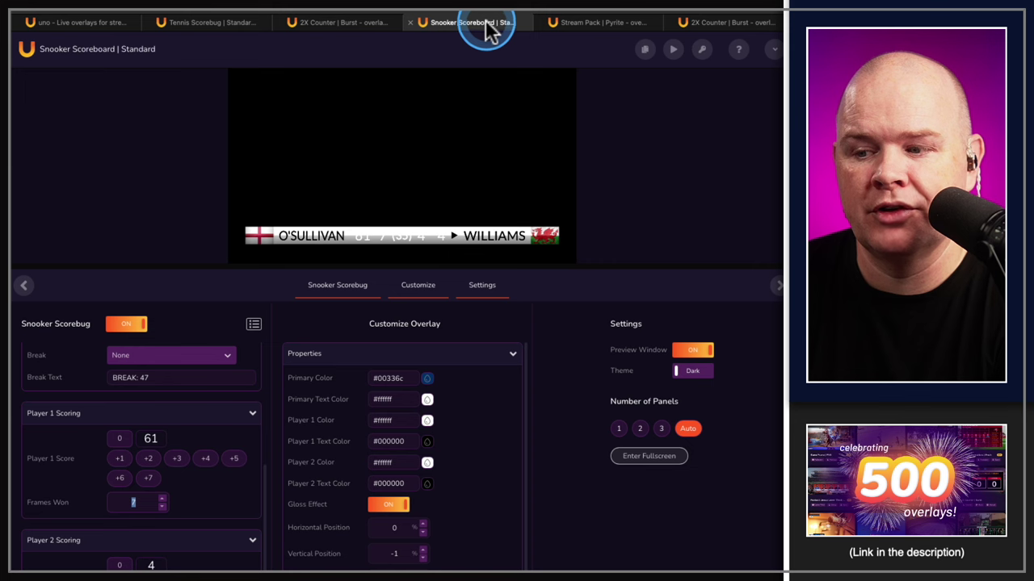
left_click(323, 21)
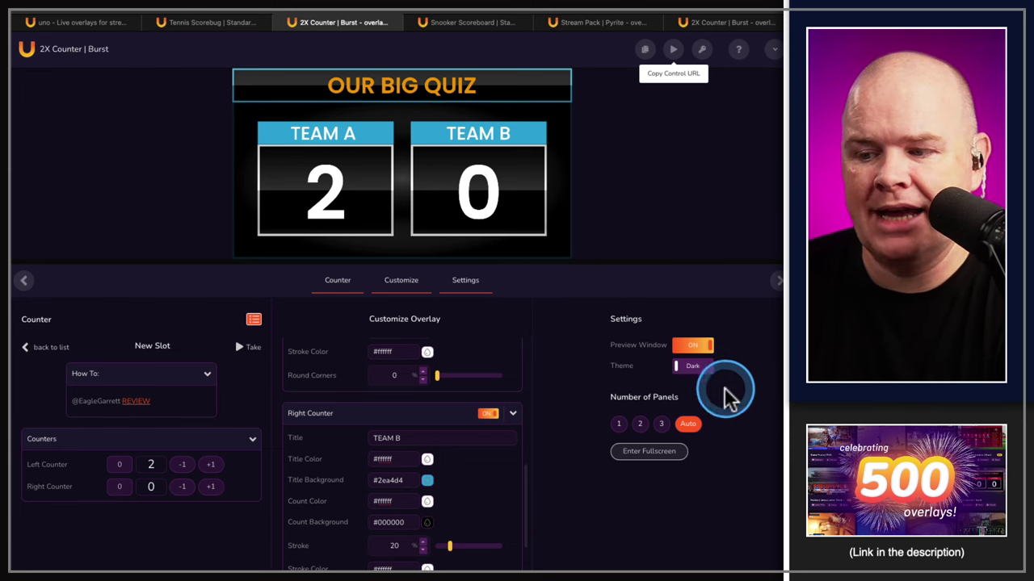
left_click(618, 426)
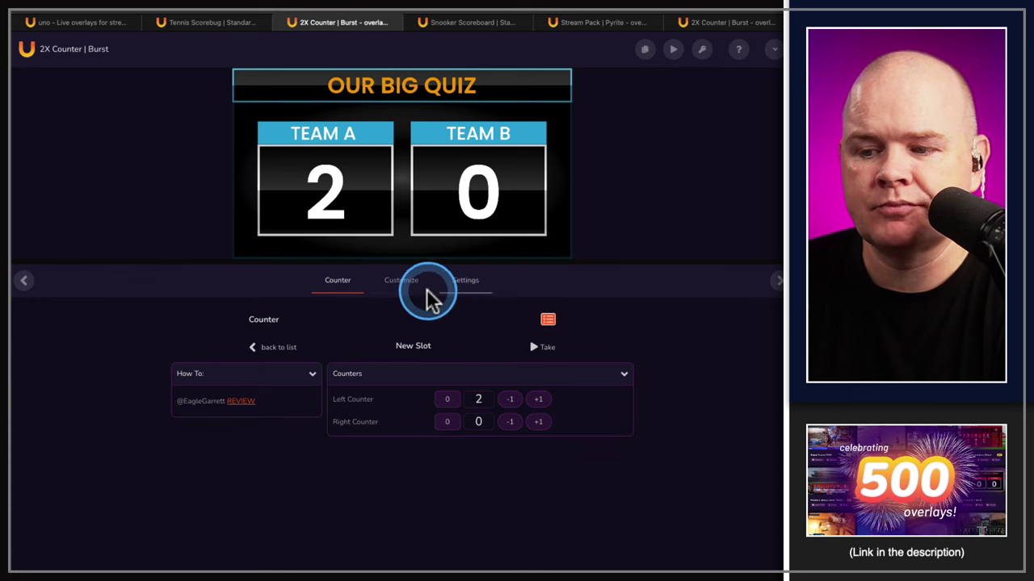
left_click(472, 280)
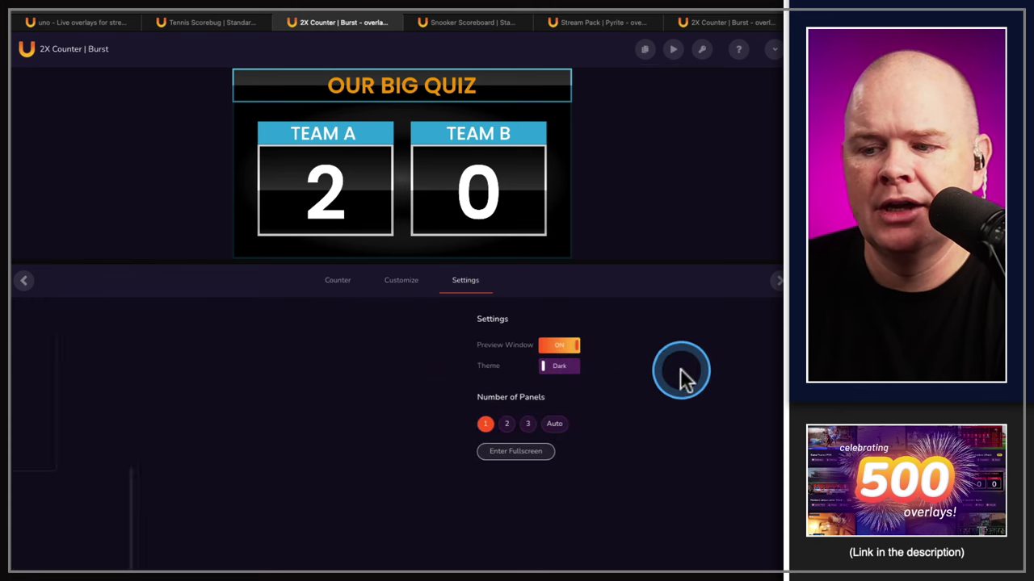
left_click(379, 425)
left_click(604, 421)
left_click(660, 426)
left_click(687, 423)
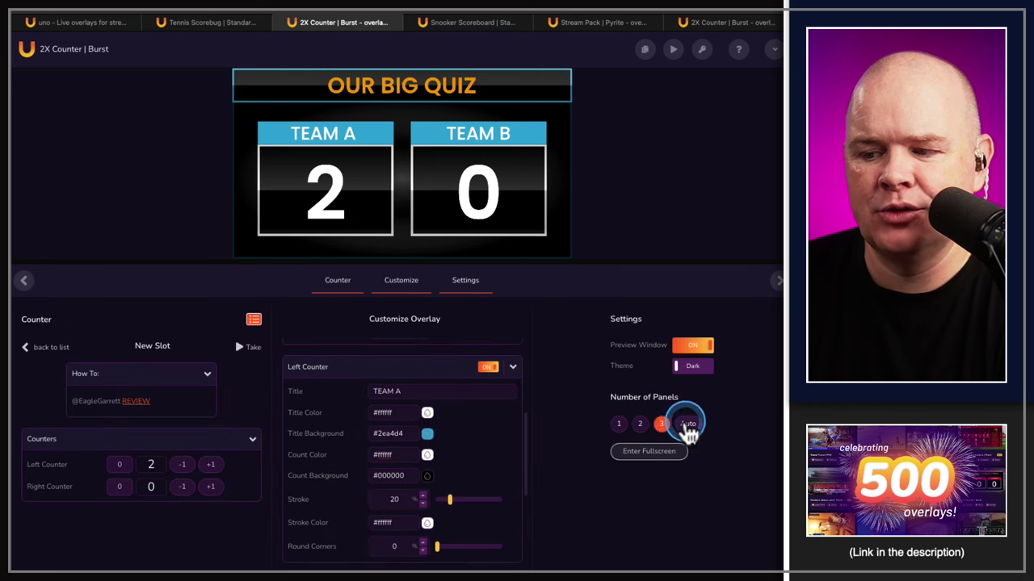
left_click(629, 410)
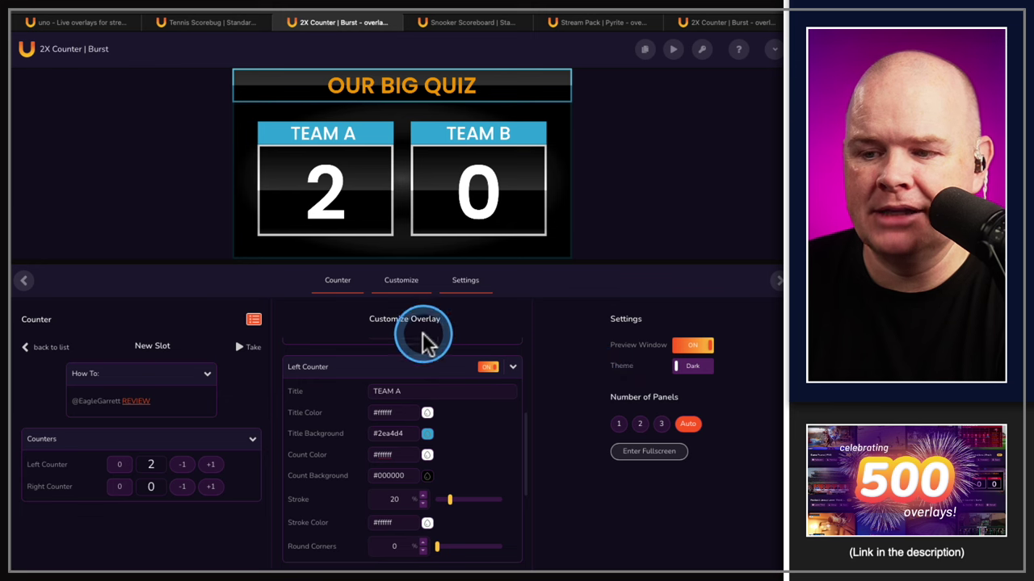
- Look through the 2X Counter's Customize Overlay settings, reducing the number of panels to 2 and to 1
scroll(451, 392, "up", 3)
scroll(465, 420, "down", 4)
scroll(466, 428, "down", 4)
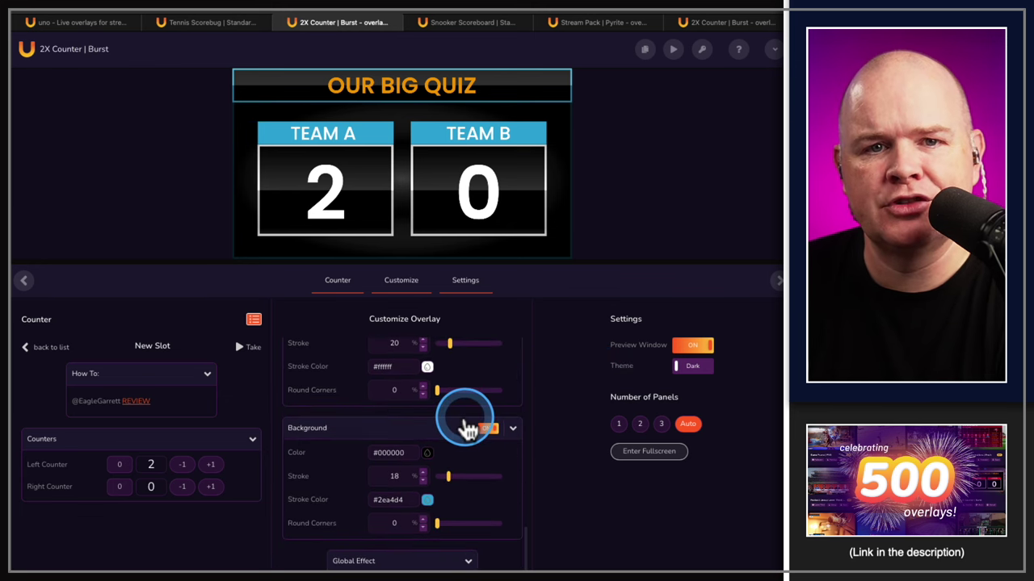
scroll(464, 424, "up", 8)
left_click(640, 423)
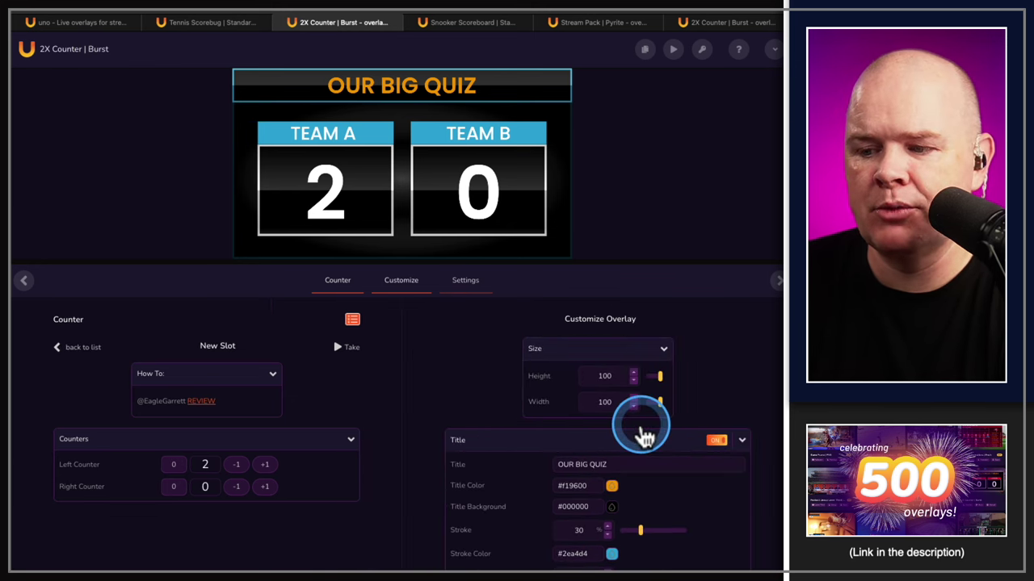
left_click(461, 282)
left_click(559, 424)
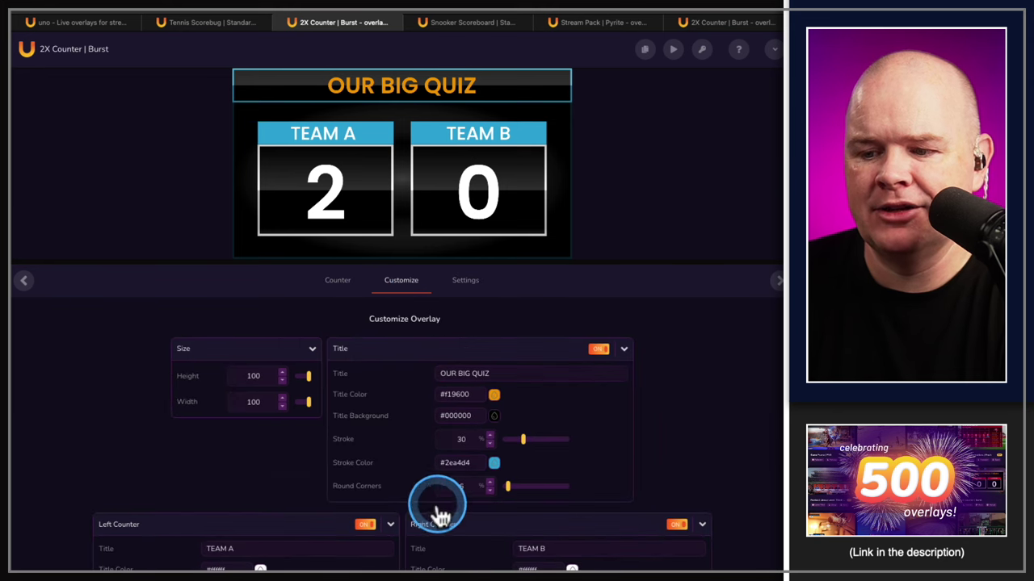
scroll(429, 508, "down", 4)
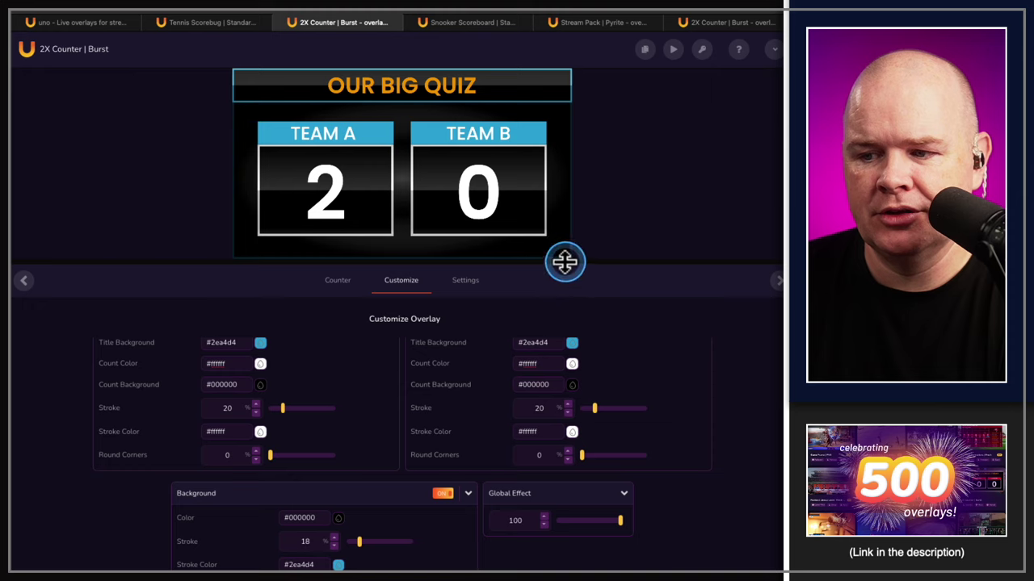
- Shrink the 2X Counter preview area and set the number of panels to Auto
left_click_drag(563, 260, 572, 168)
scroll(542, 307, "up", 3)
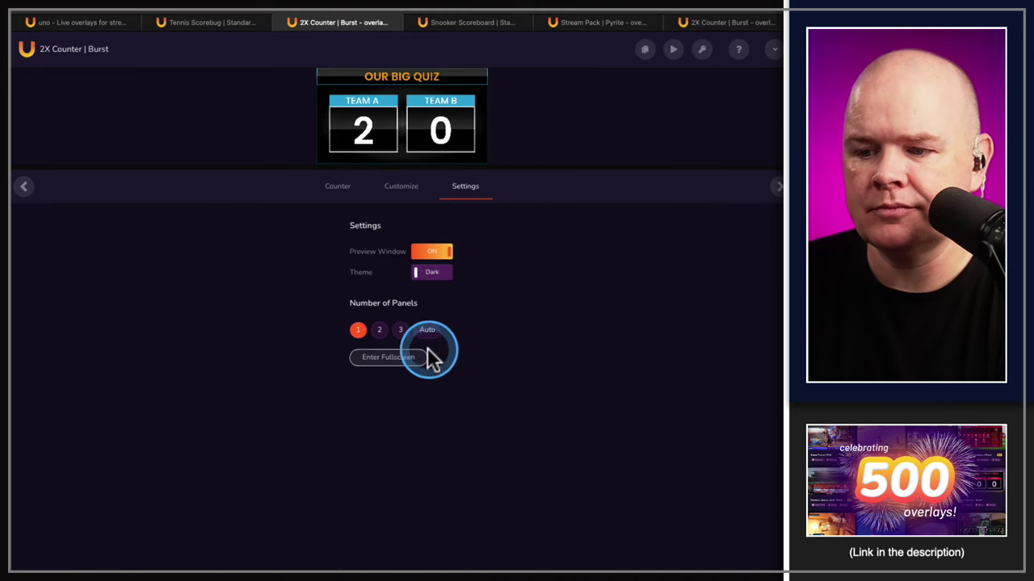
left_click(428, 347)
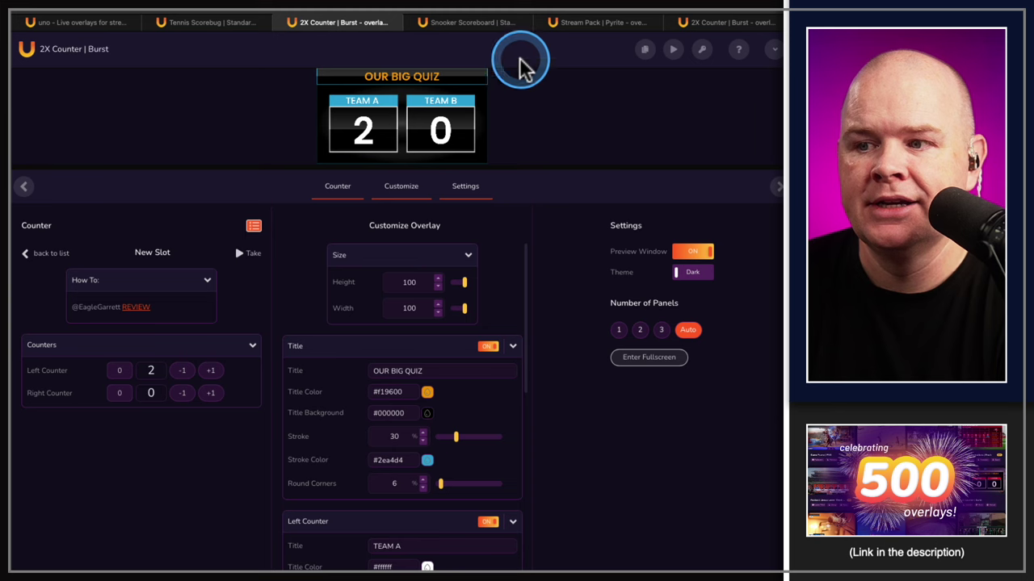
- Compare the control sections offered by Stream Pack | Pyrite with those of 2X Counter | Burst
left_click(475, 23)
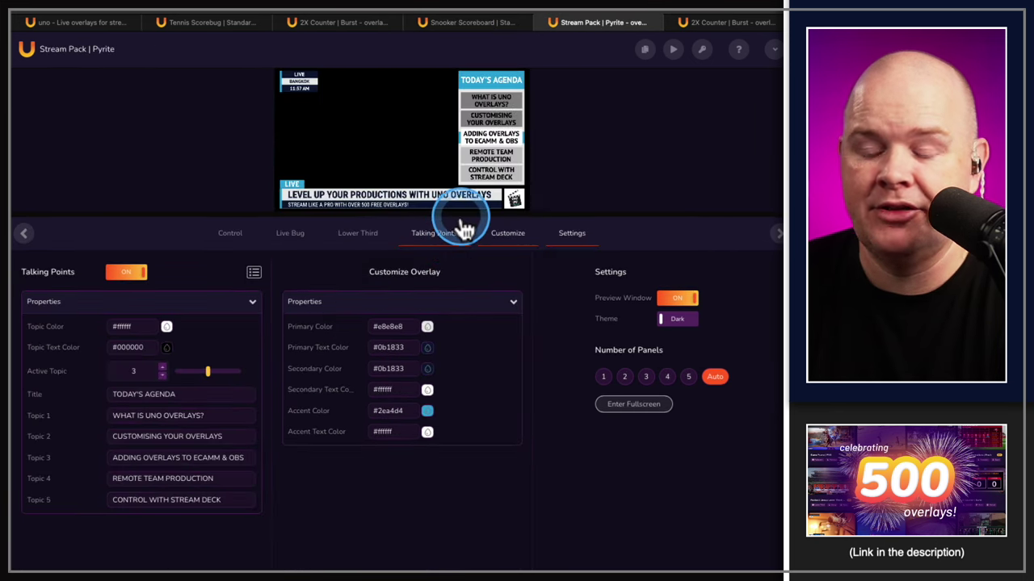
left_click(435, 235)
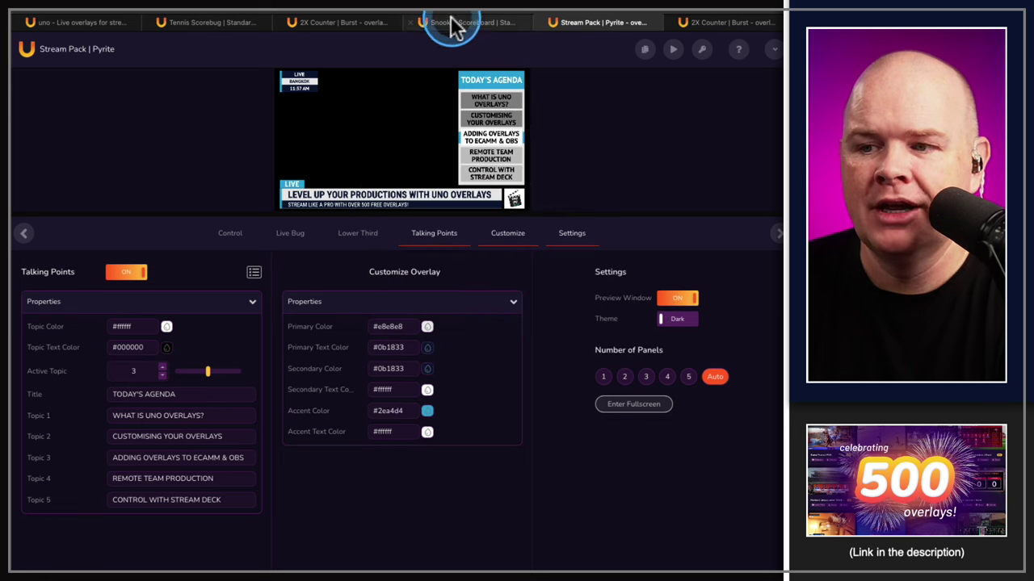
left_click(345, 22)
left_click(404, 187)
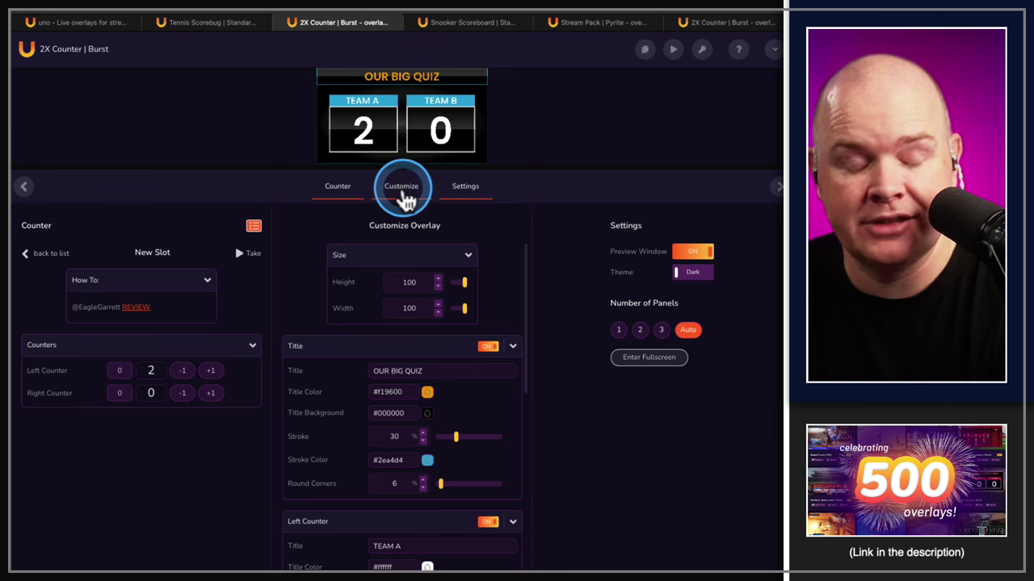
left_click(498, 190)
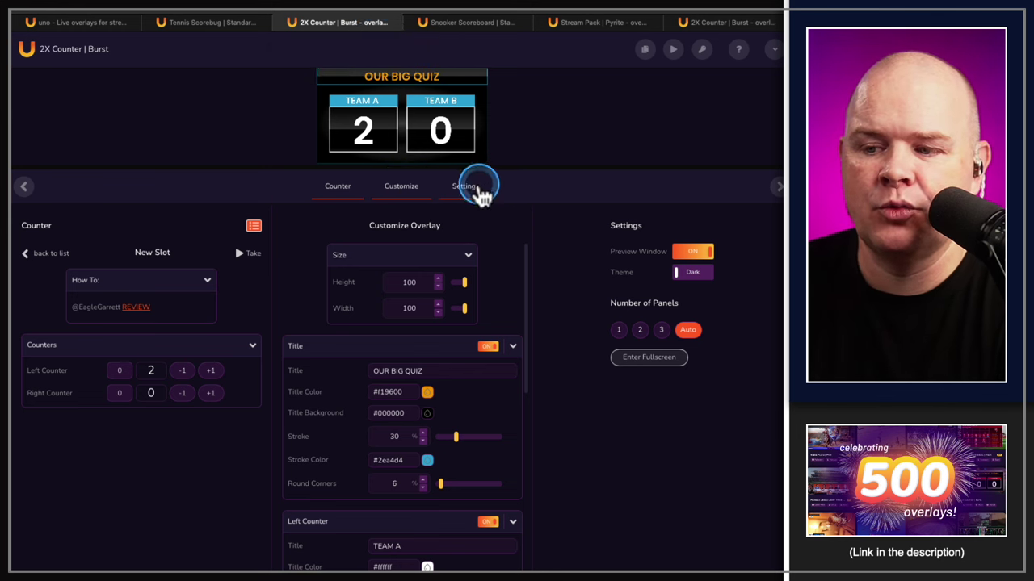
left_click(407, 198)
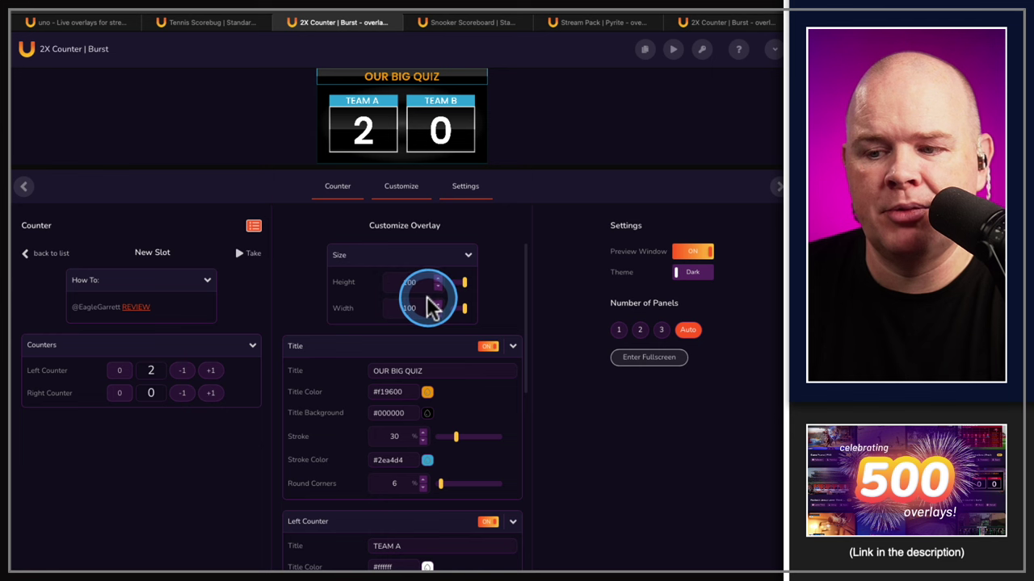
- Set the 2X Counter overlay's height to 85.5 and look through its left and right counter options
left_click_drag(466, 292, 468, 293)
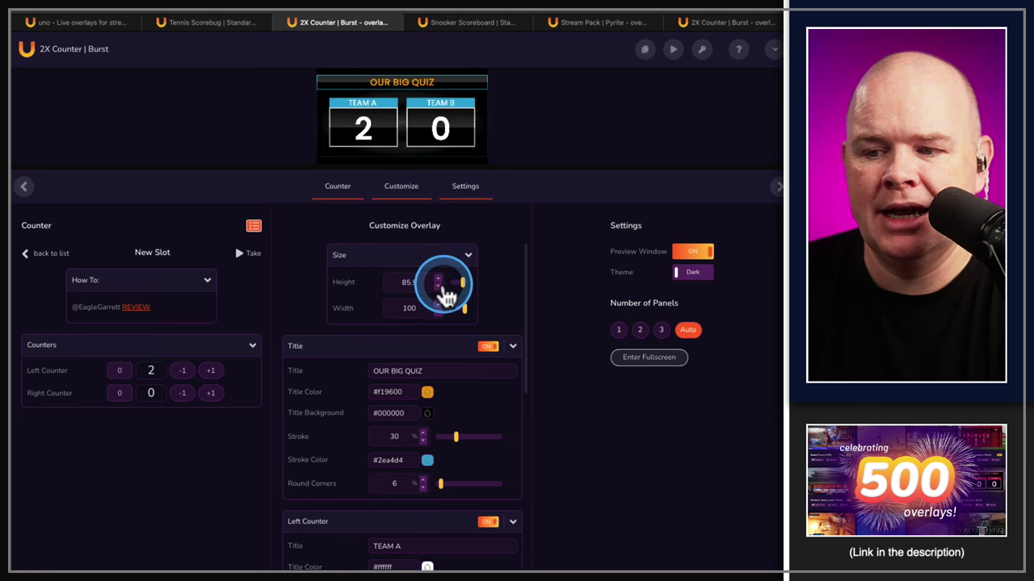
scroll(365, 412, "down", 3)
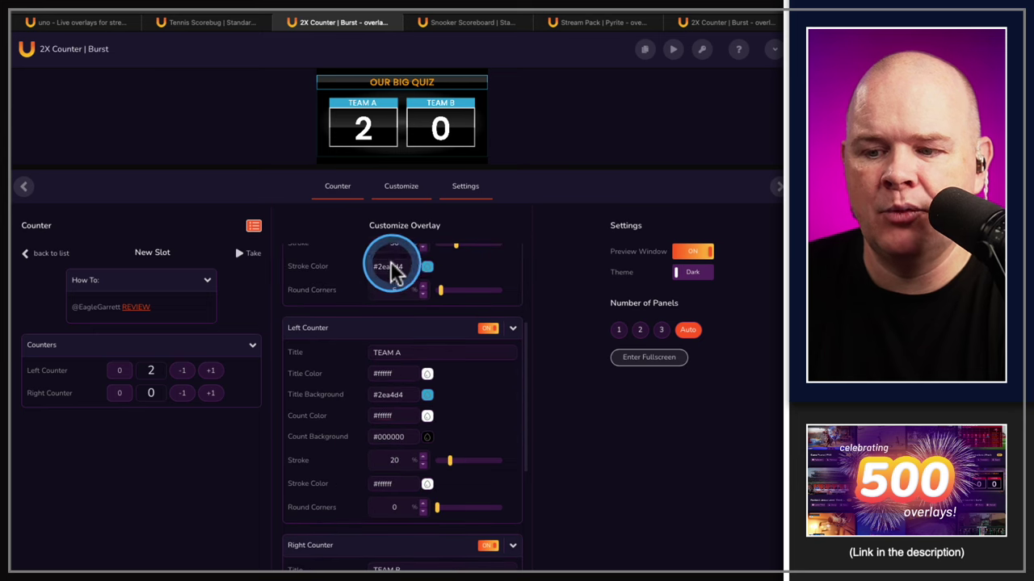
scroll(392, 474, "down", 1)
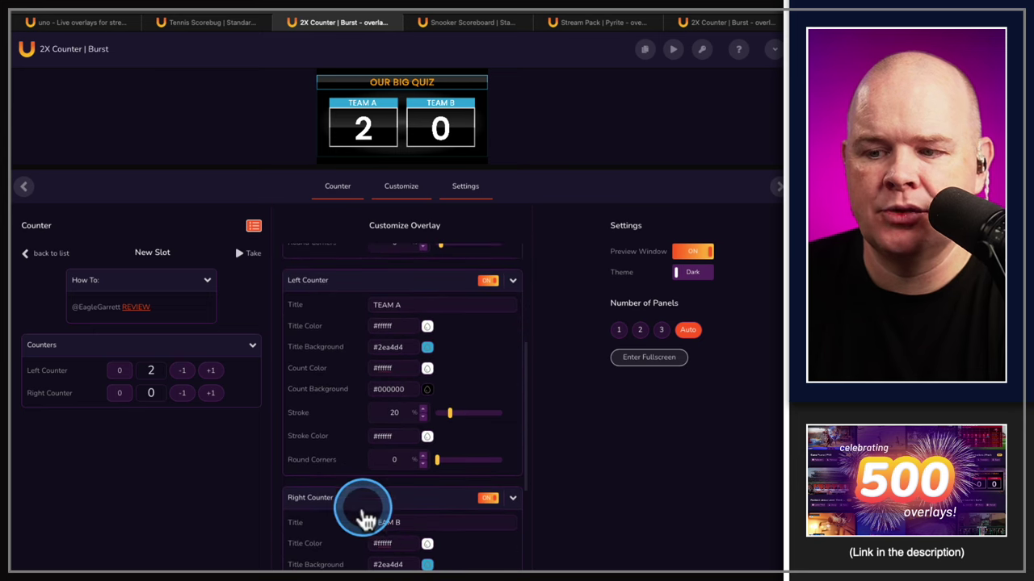
- Switch to the Snooker Scoreboard control app, set its number of panels to 1 and show the Customize section
left_click(489, 22)
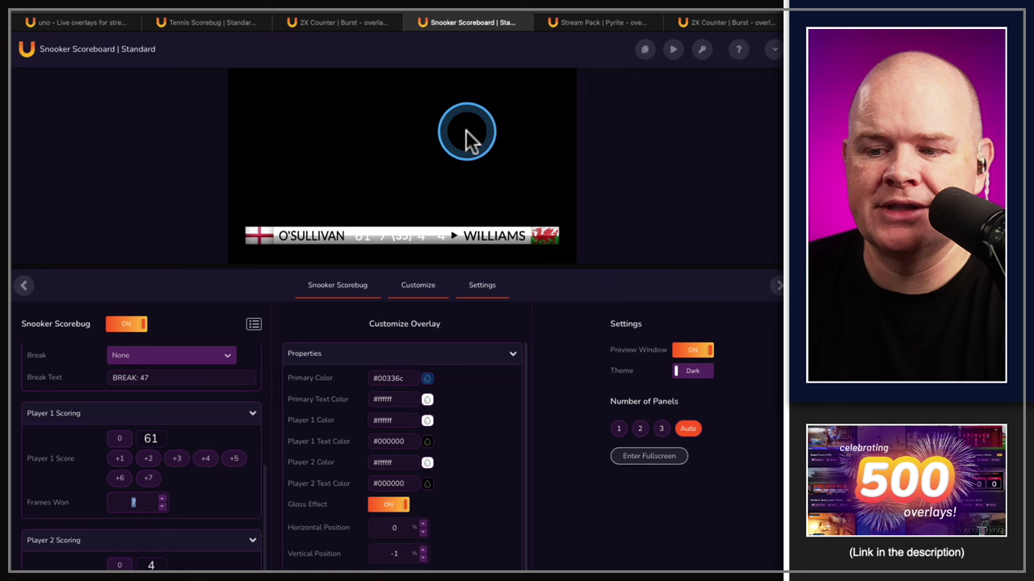
left_click(429, 293)
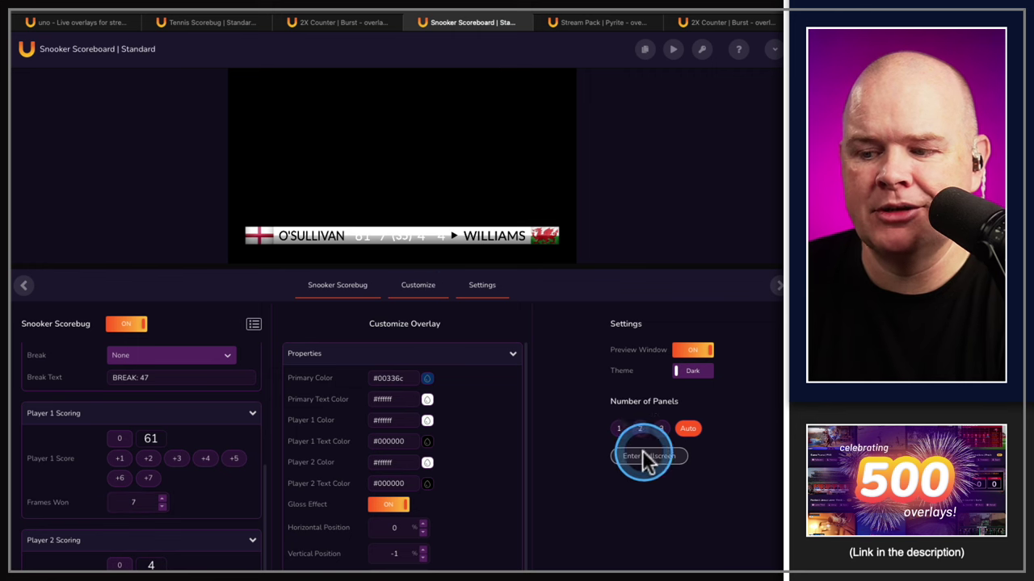
left_click(619, 428)
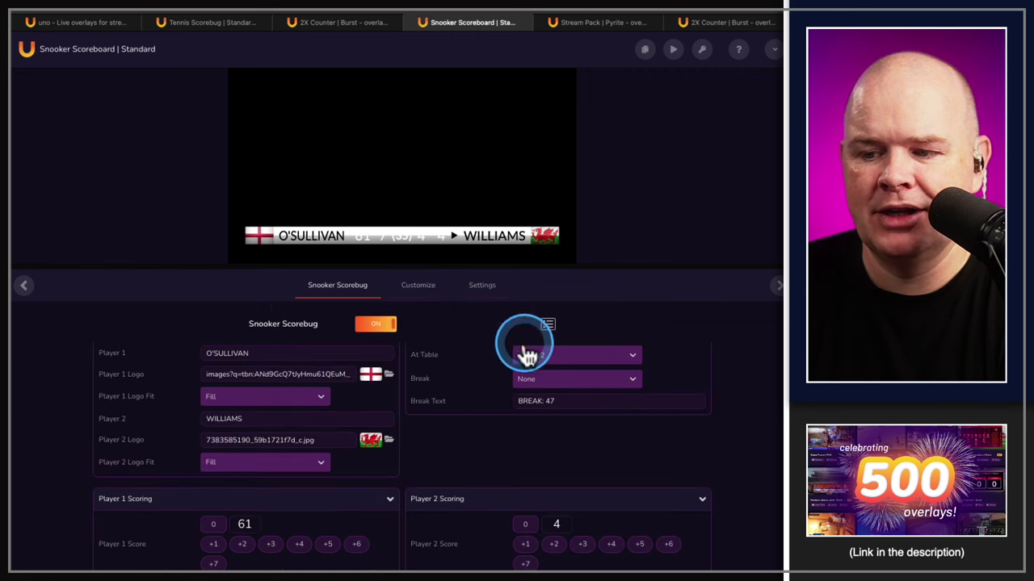
left_click(425, 287)
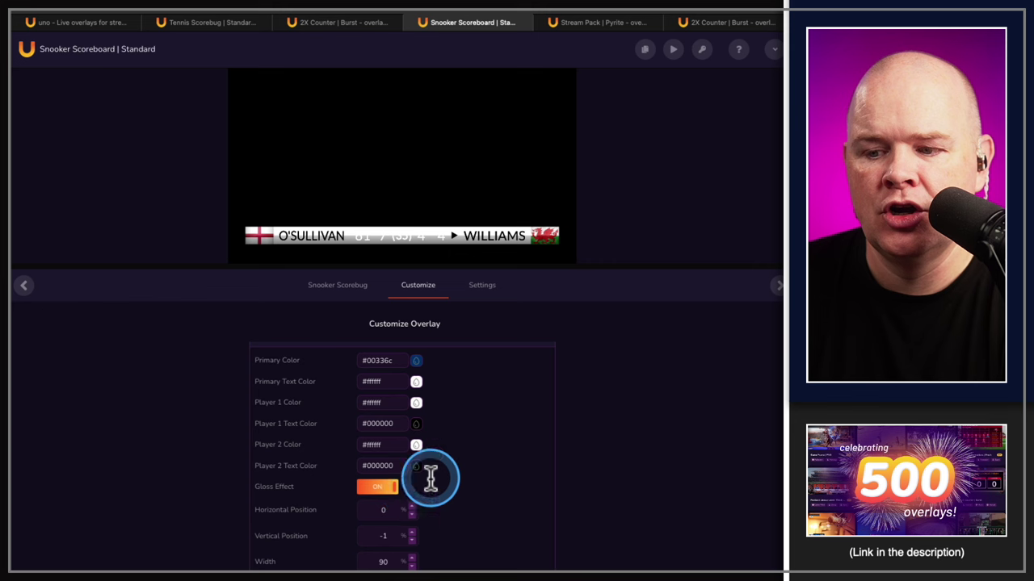
- Switch to Stream Pack | Pyrite and set the active topic of its Talking Points to 4
left_click(601, 22)
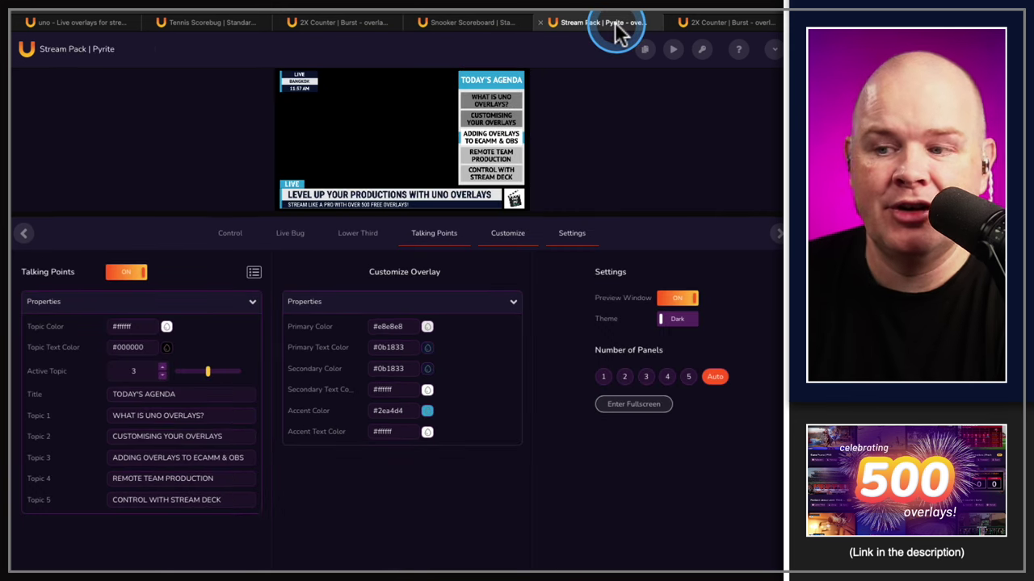
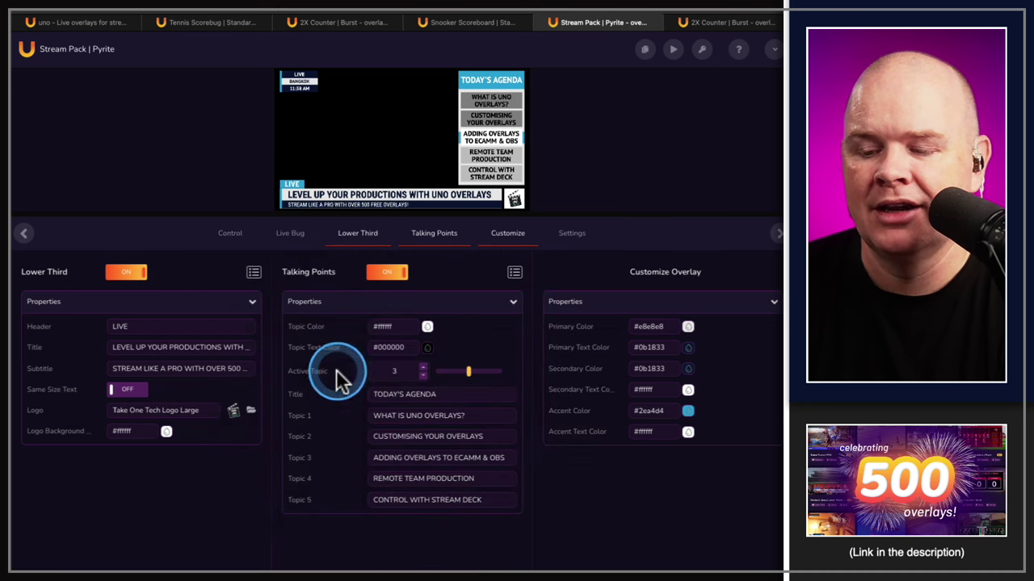
left_click(422, 367)
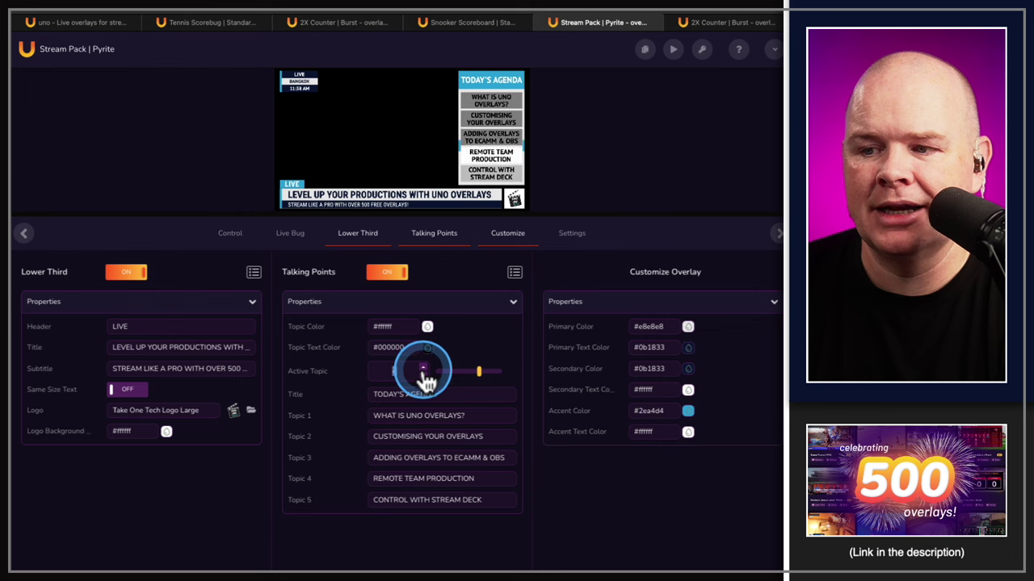
- Turn the Talking Points and the Lower Third overlays off and back on from their own sections
left_click(388, 275)
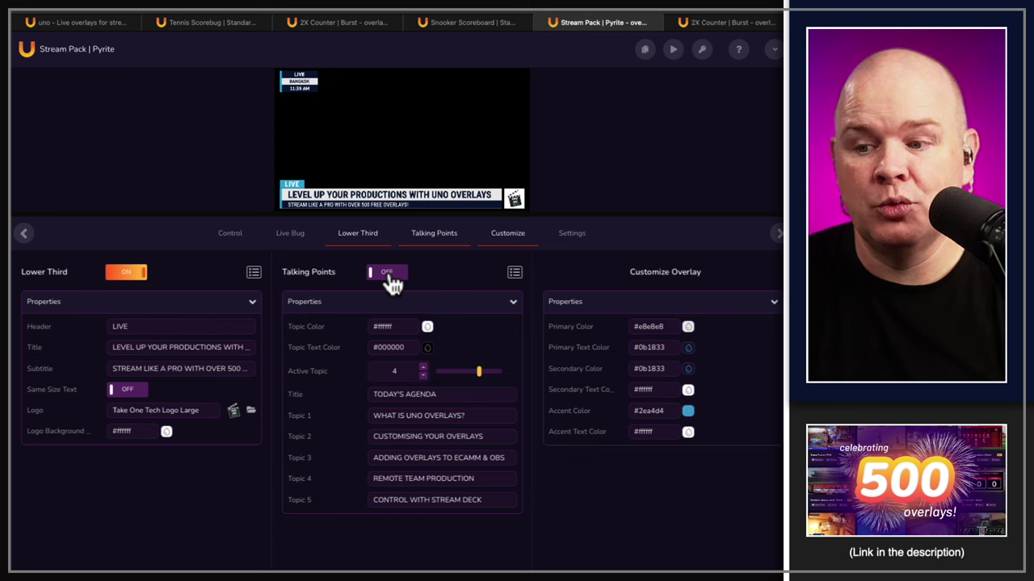
left_click(388, 273)
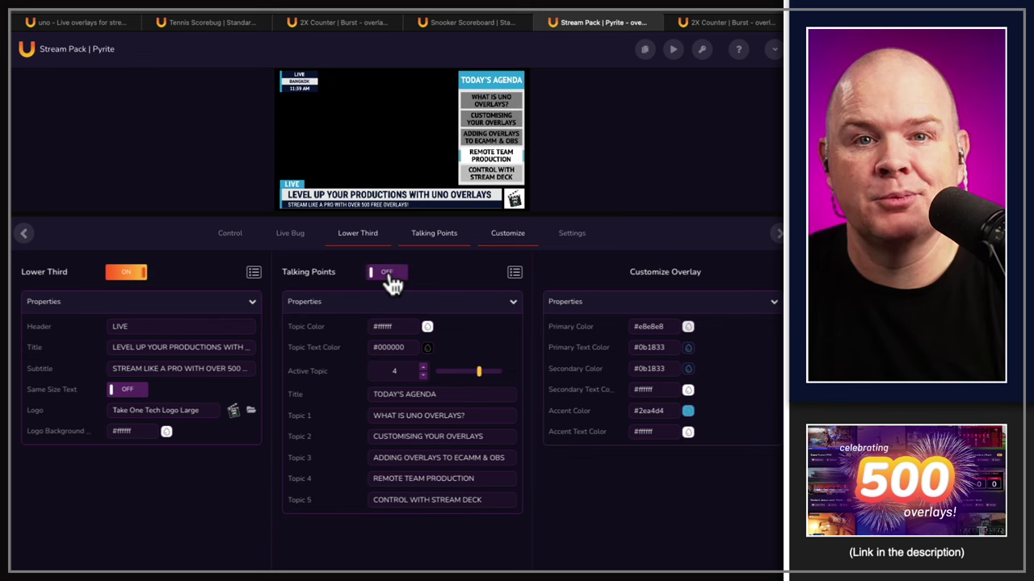
left_click(391, 277)
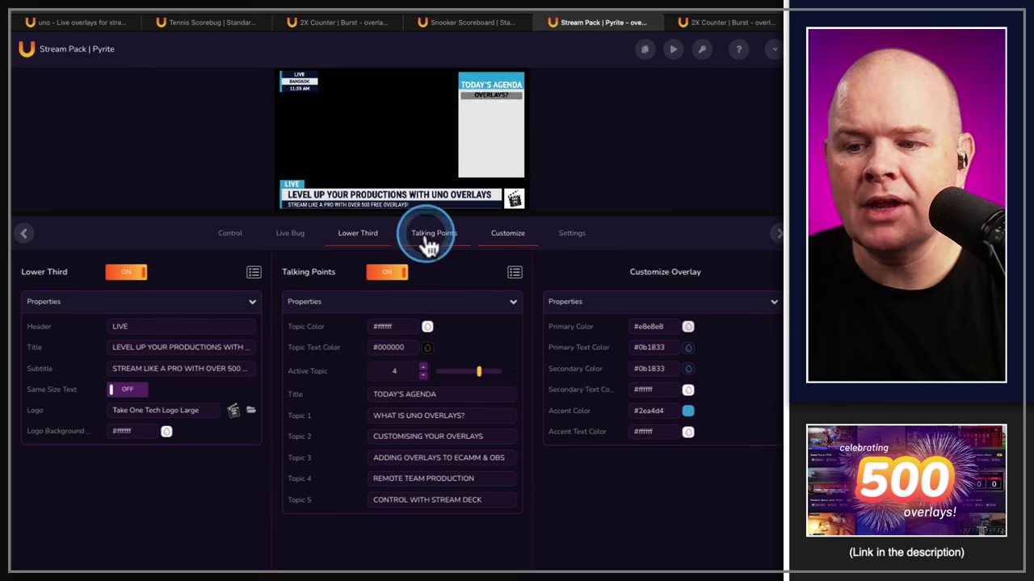
left_click(362, 236)
left_click(381, 273)
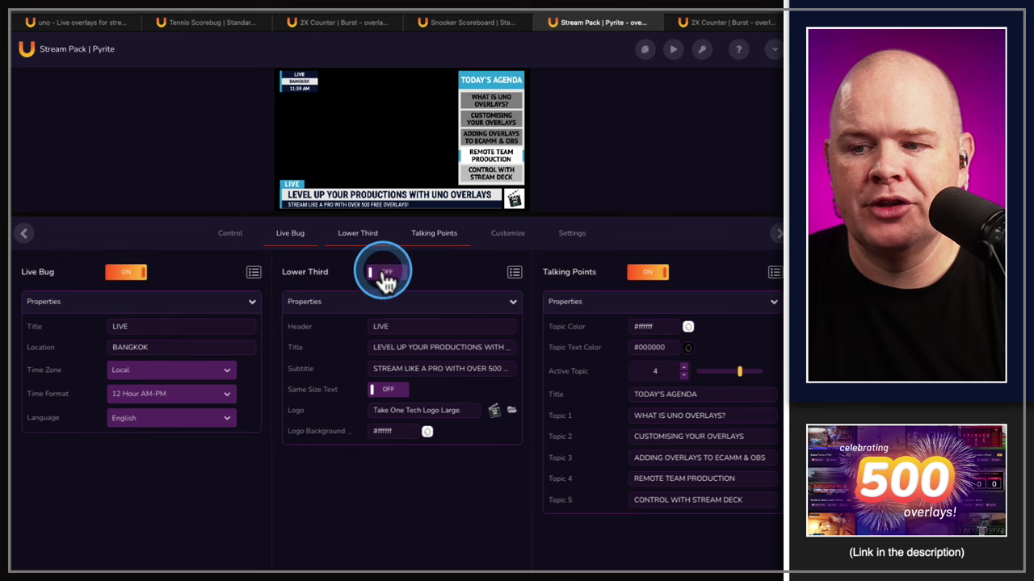
left_click(383, 275)
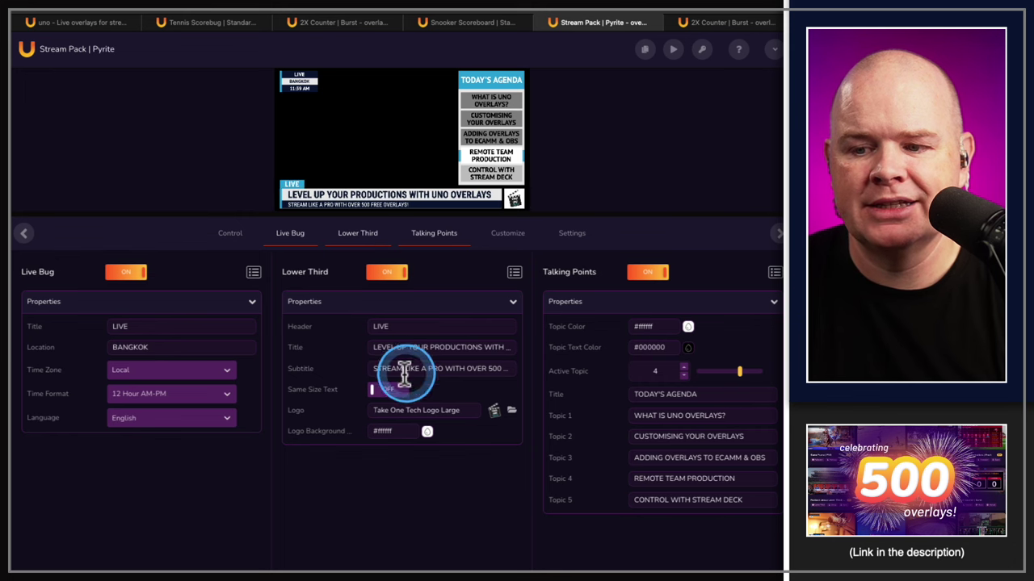
- Use the stream pack's Control section to turn the Live Bug and Lower Third overlays off and back on
left_click(290, 239)
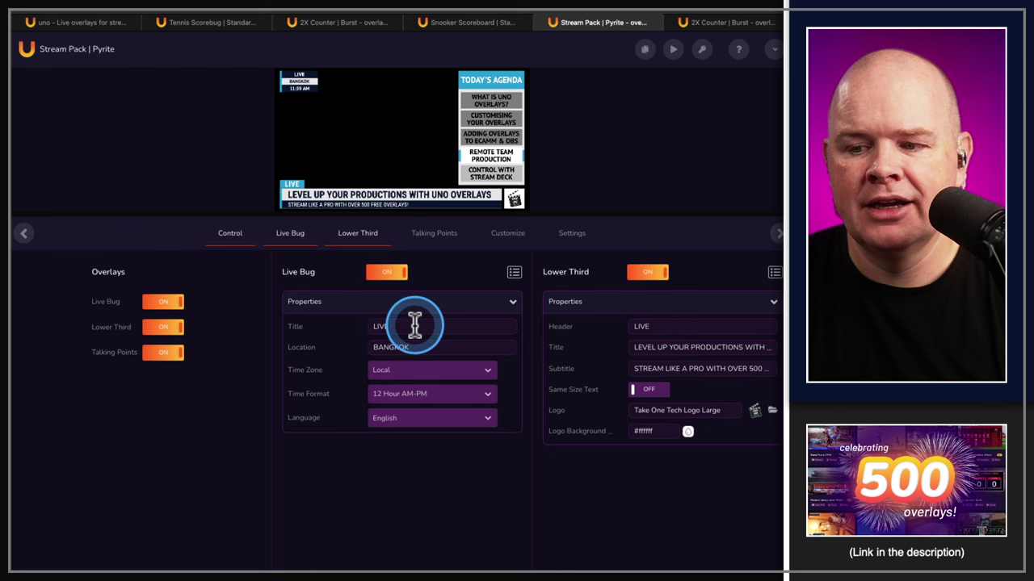
left_click_drag(415, 346, 287, 375)
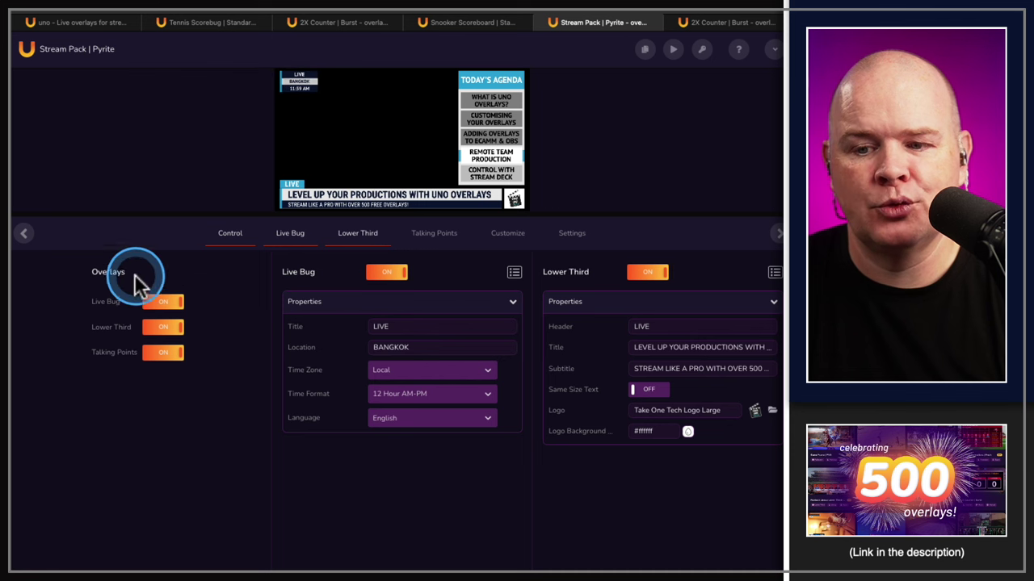
left_click(162, 303)
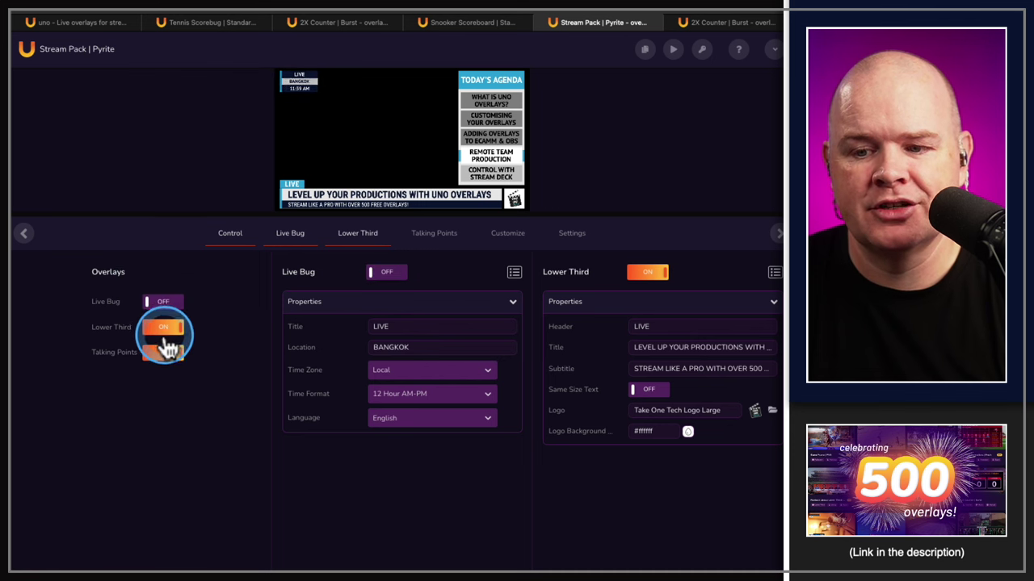
left_click(161, 331)
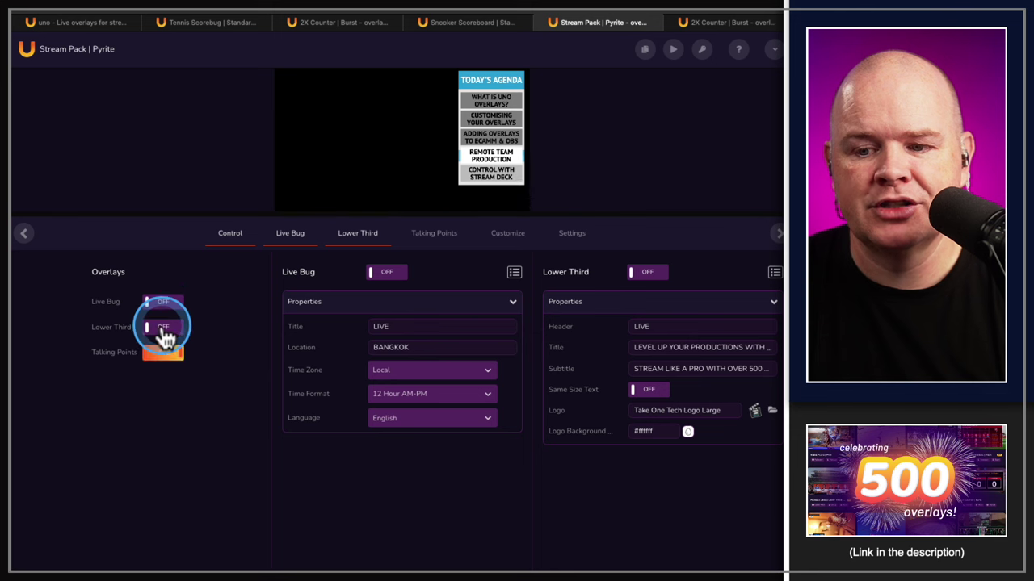
left_click(164, 330)
left_click(162, 302)
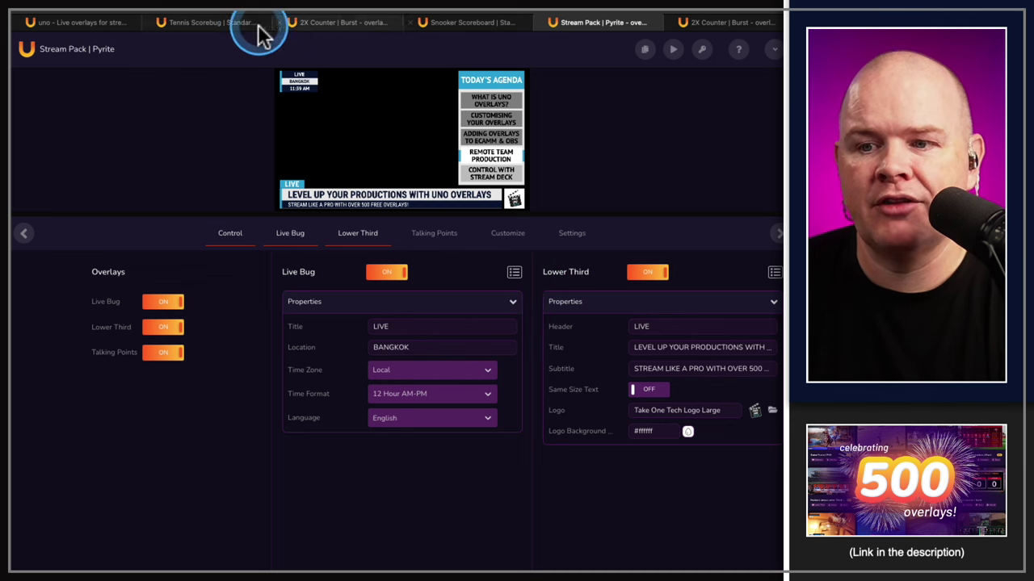
- Return to 2X Counter | Burst and set the title's stroke color to #ff7f3a
left_click(340, 32)
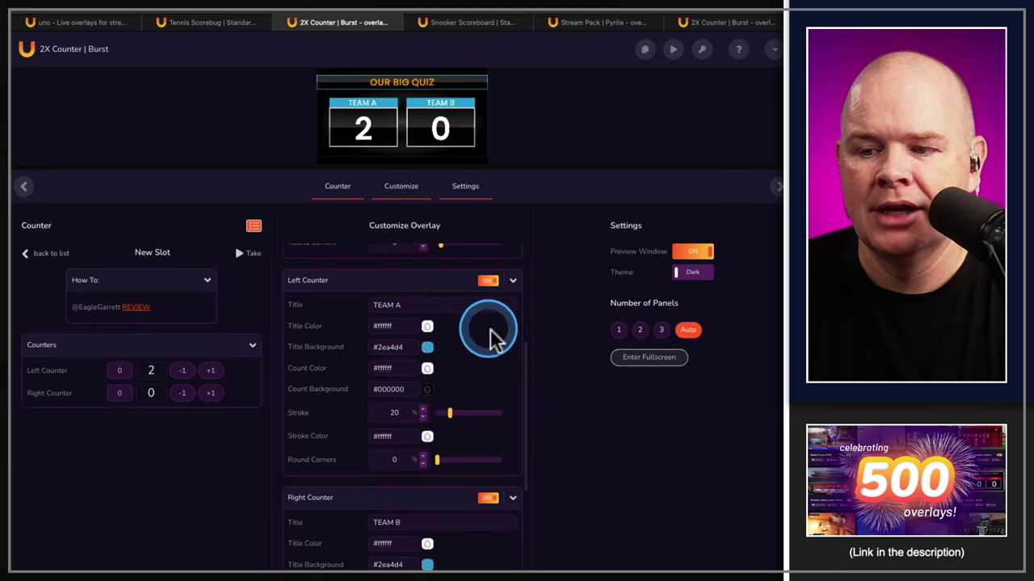
scroll(404, 253, "up", 3)
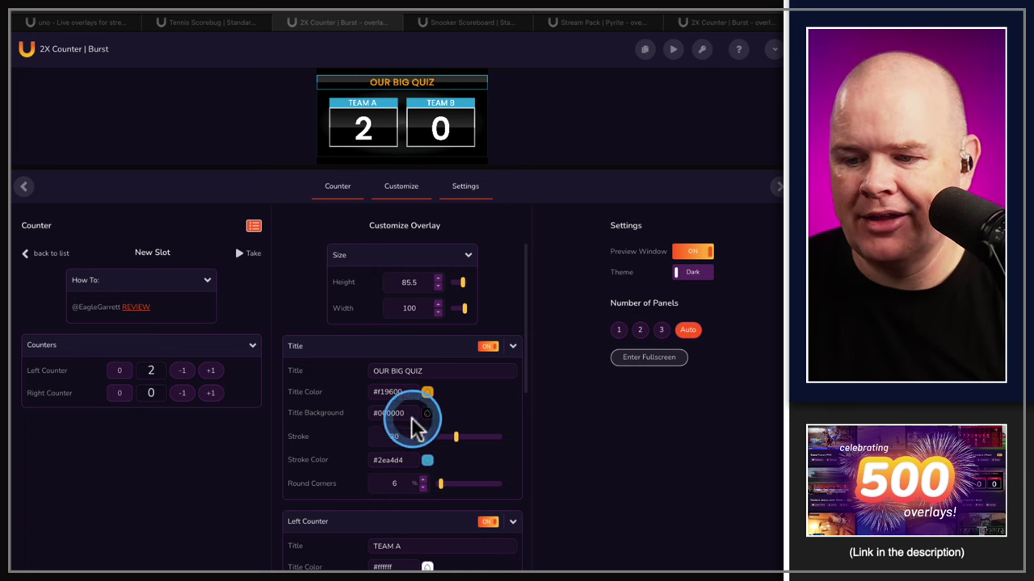
left_click(432, 475)
left_click_drag(408, 460, 315, 452)
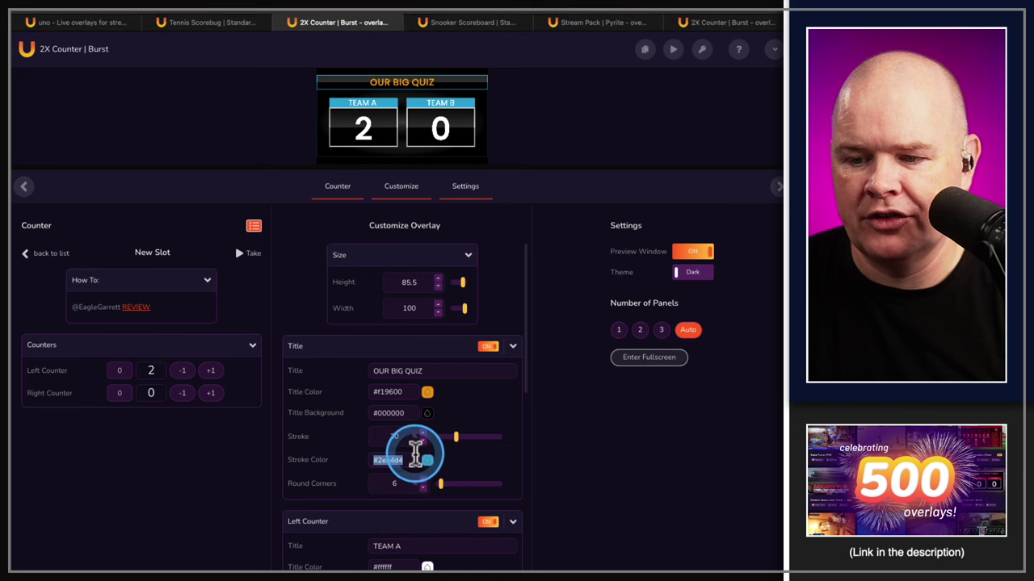
type("#FF7F3A")
key("Tab")
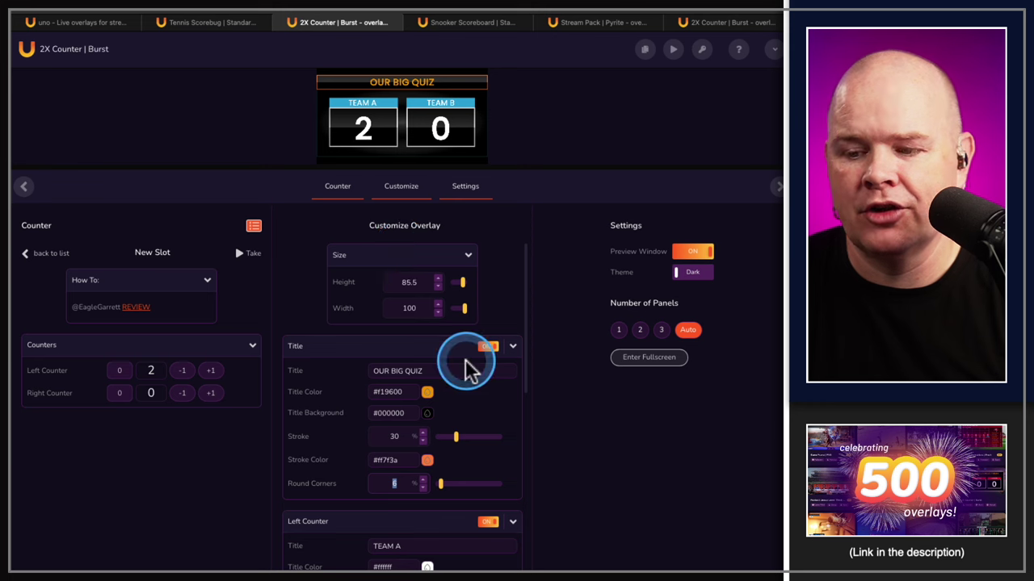
- Set the left counter's title background to #ff7f3a
scroll(467, 396, "down", 2)
left_click_drag(408, 490, 326, 482)
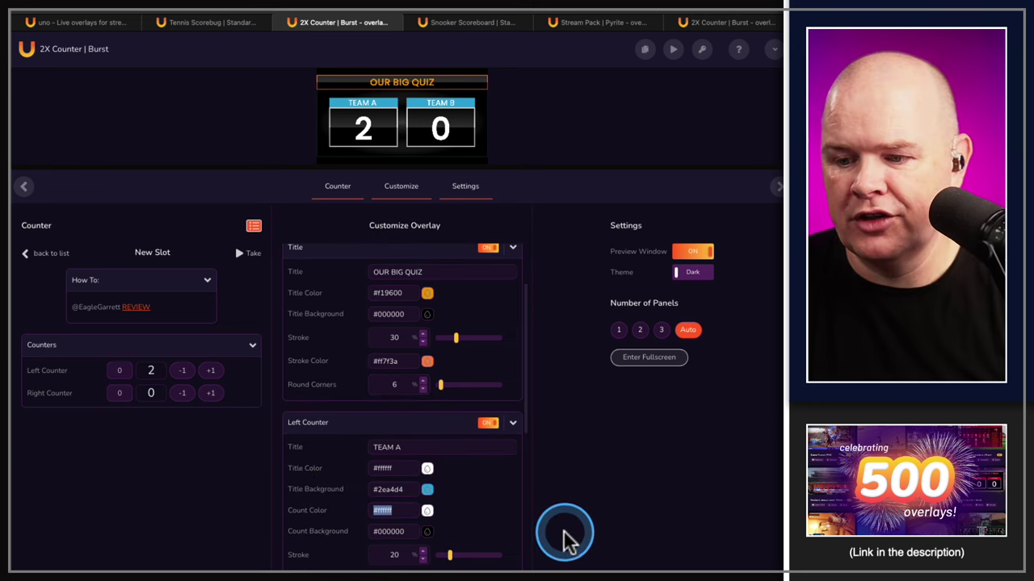
scroll(388, 509, "down", 1)
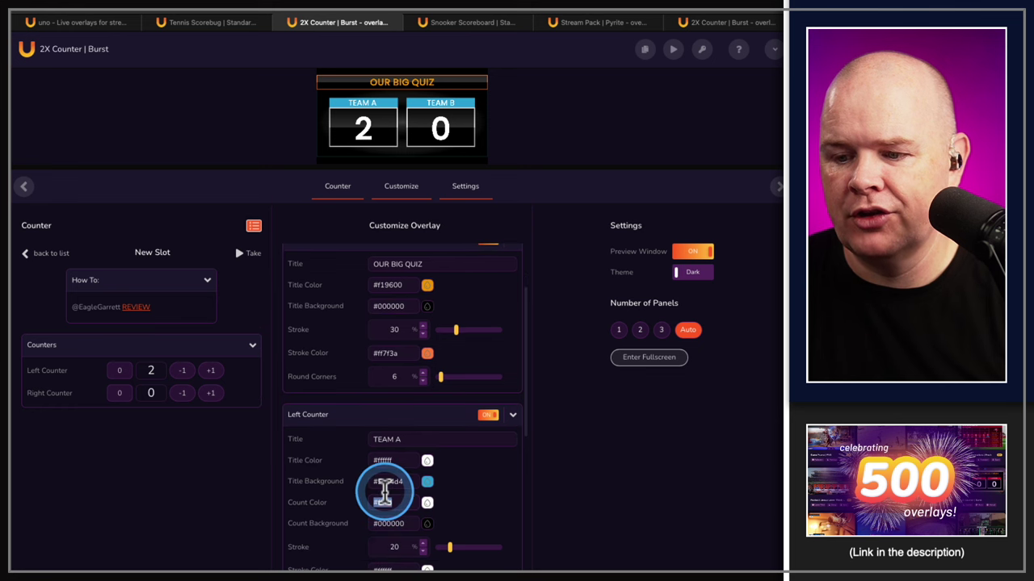
left_click_drag(410, 482, 336, 487)
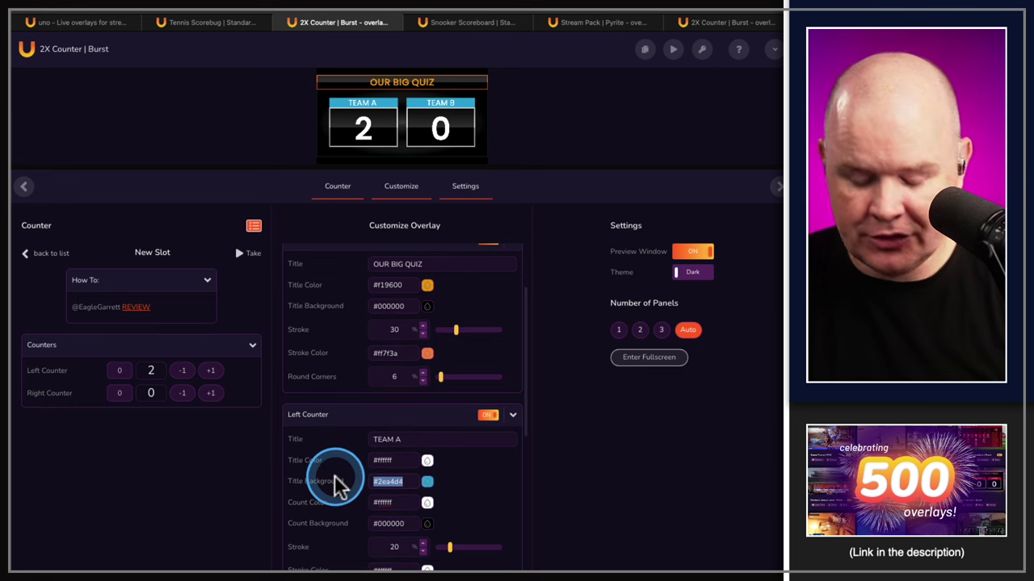
type("#ff7f3a")
key("Tab")
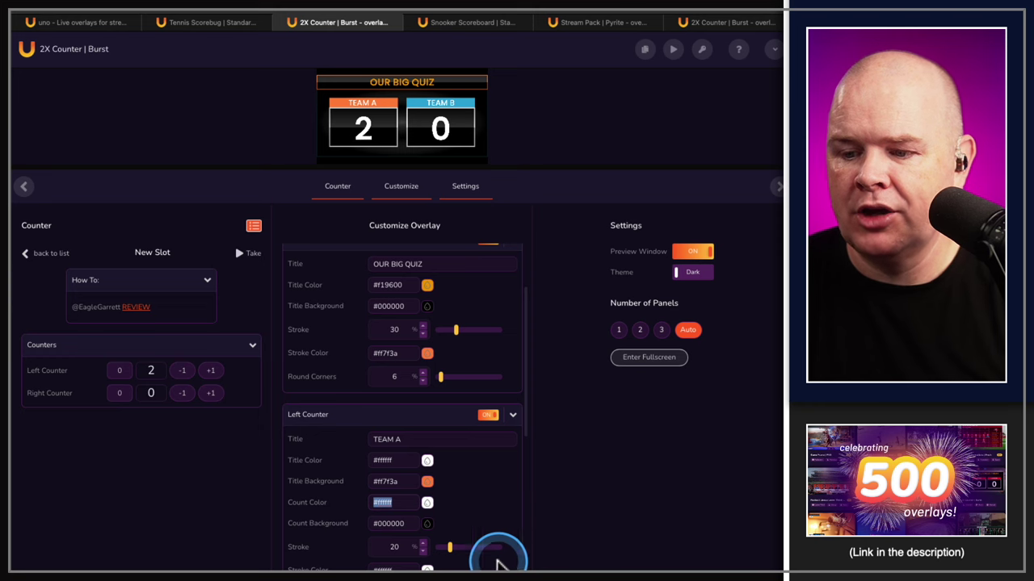
- Set the right counter's title background to #ff7f3a
scroll(499, 563, "down", 3)
left_click_drag(408, 450, 337, 440)
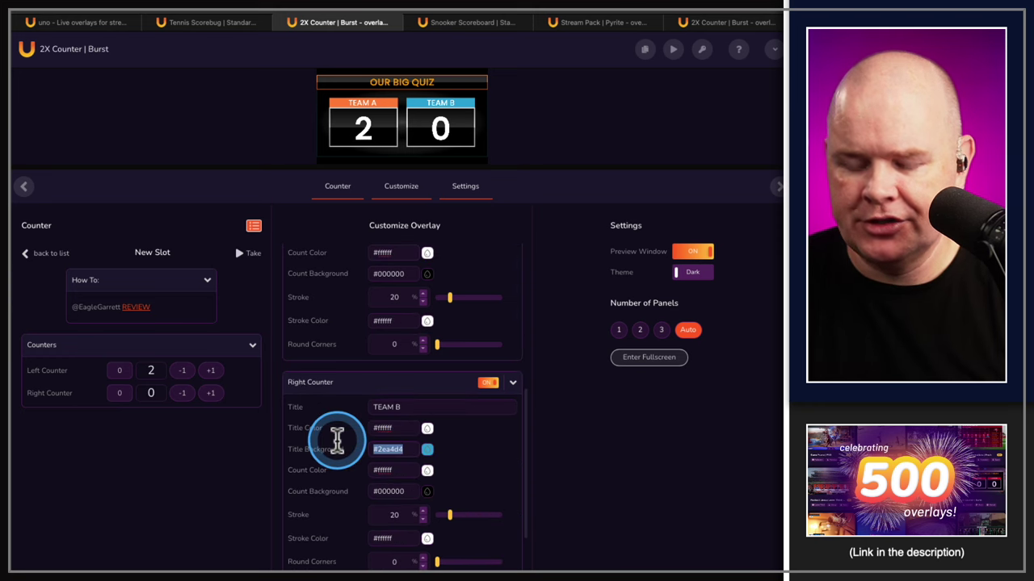
type("#ff7f3a")
key("Tab")
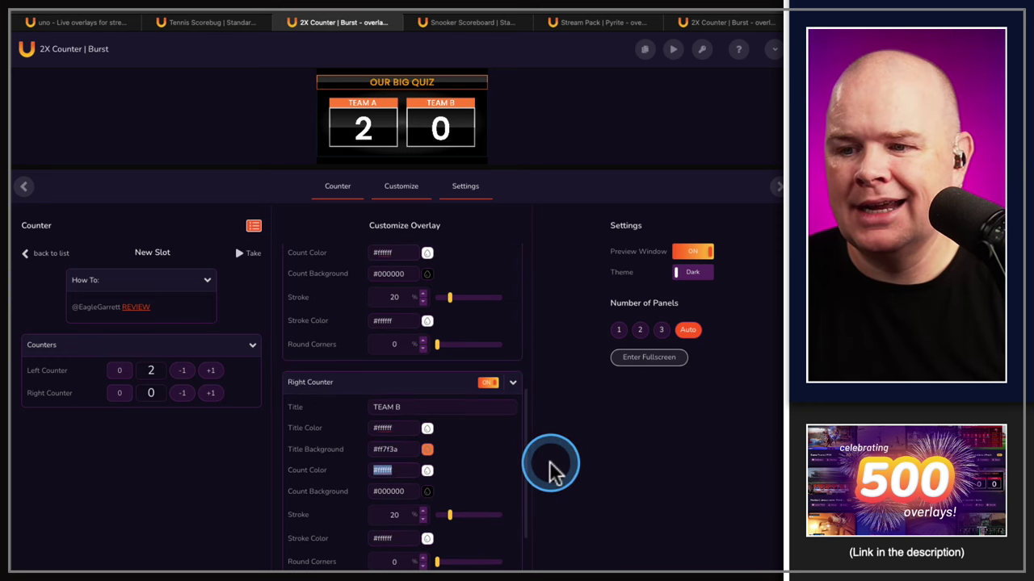
- Set the stroke color of the overlay's Background to #ff7f3a
scroll(427, 545, "down", 3)
left_click_drag(401, 501, 335, 503)
type("#ff7f3a")
key("Tab")
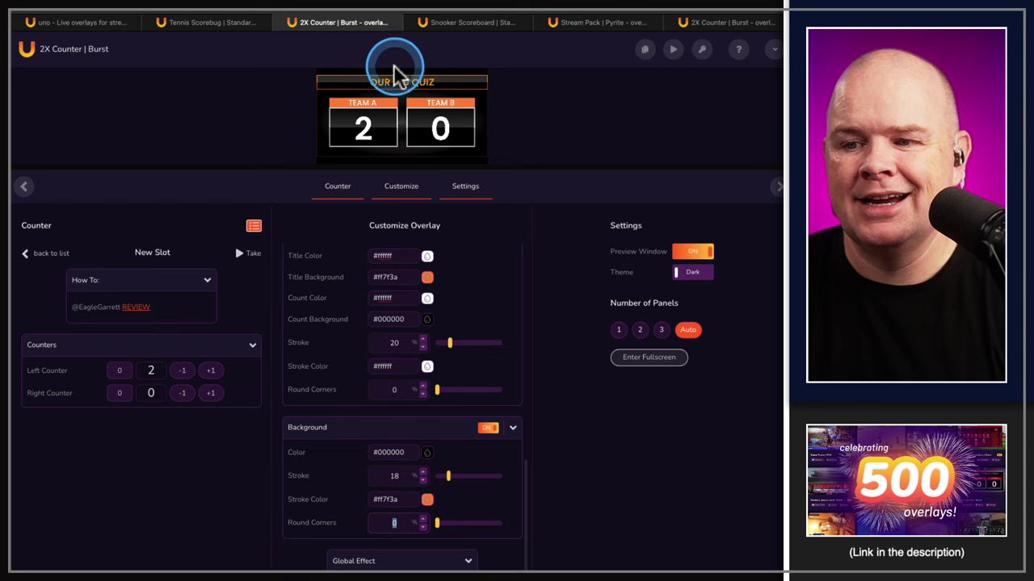
- Rename the left counter's title to TEAM 1 and the right counter's title to TEAM 2
scroll(435, 373, "down", 5)
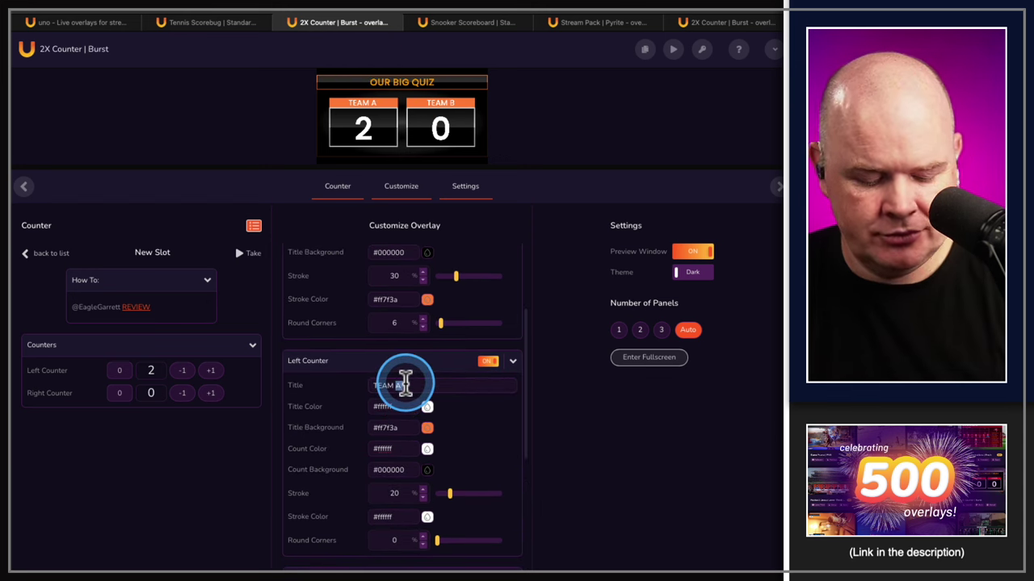
type("1")
key("Tab")
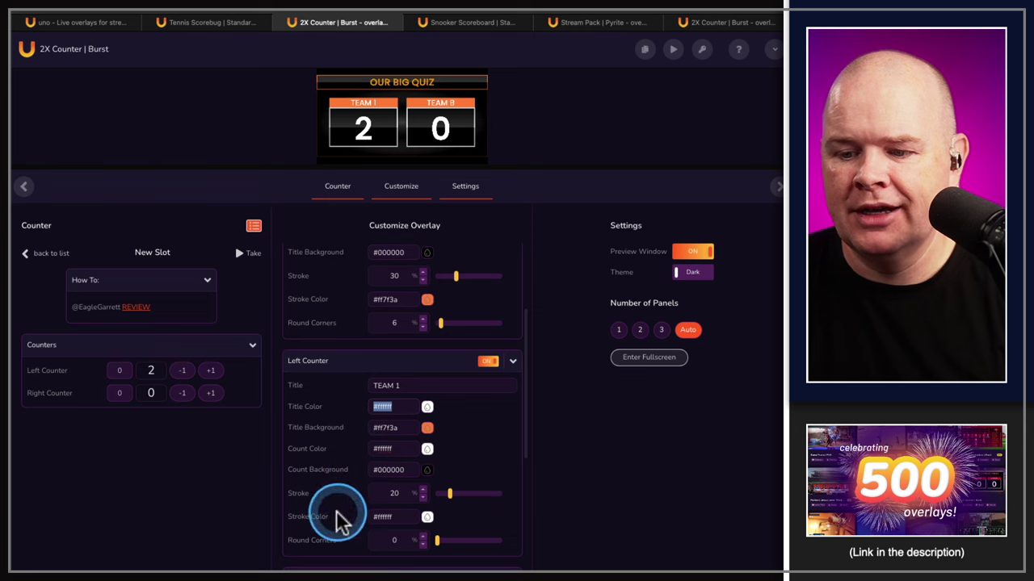
scroll(339, 521, "down", 3)
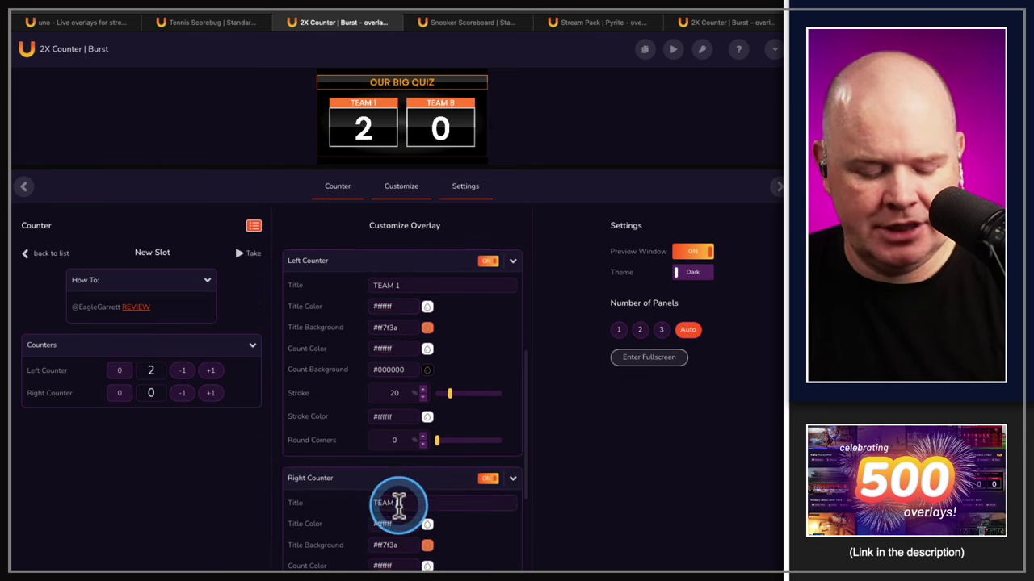
scroll(402, 496, "down", 1)
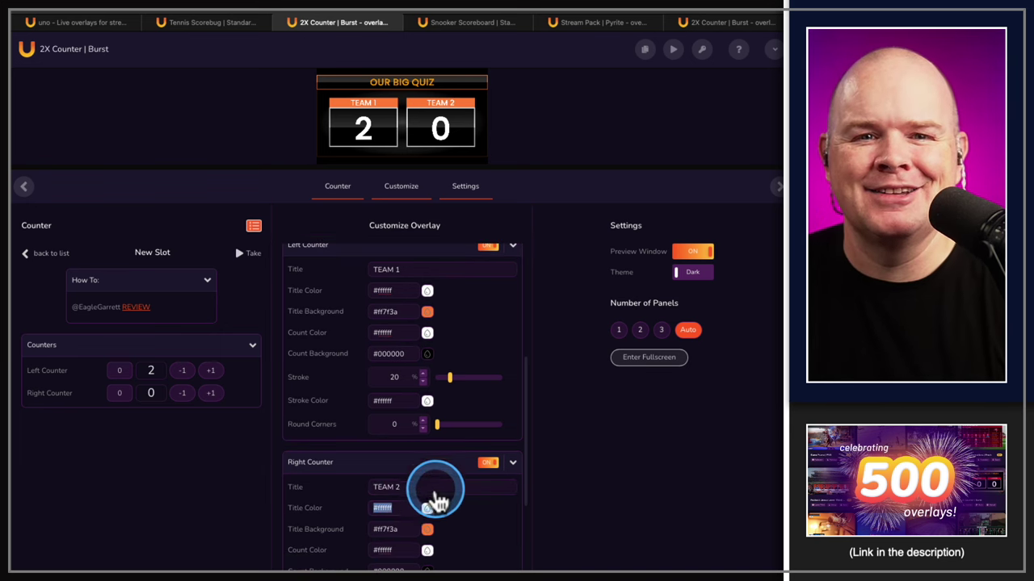
scroll(416, 489, "down", 1)
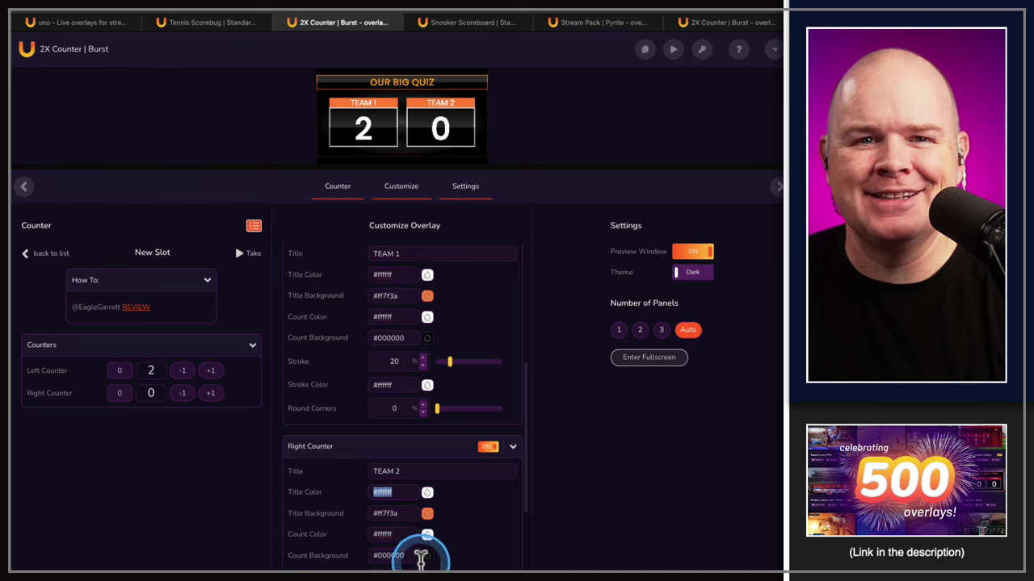